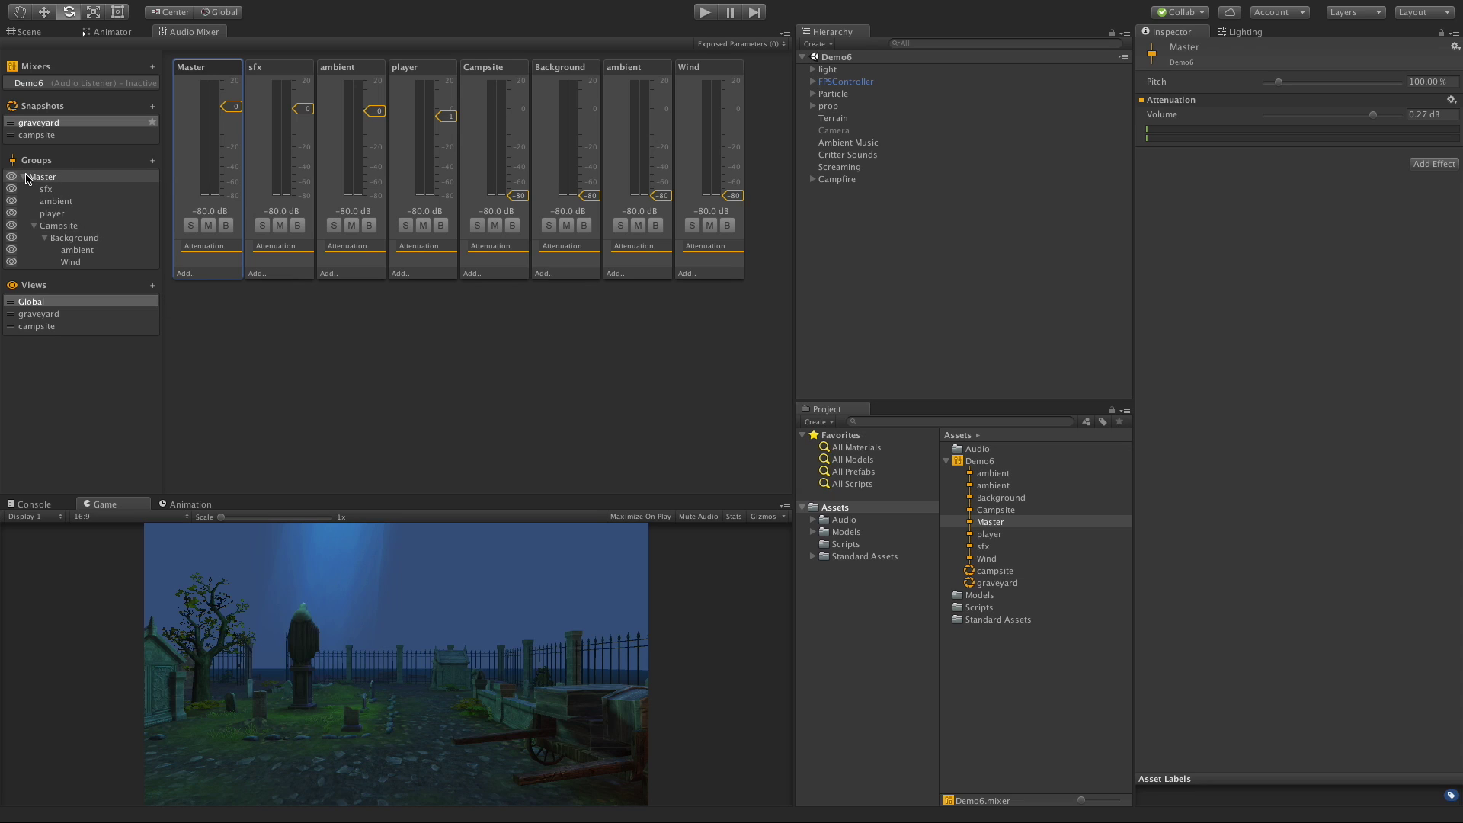
Step: Create a child group under Master in the Demo6 mixer and name it 'Echo'
click(31, 177)
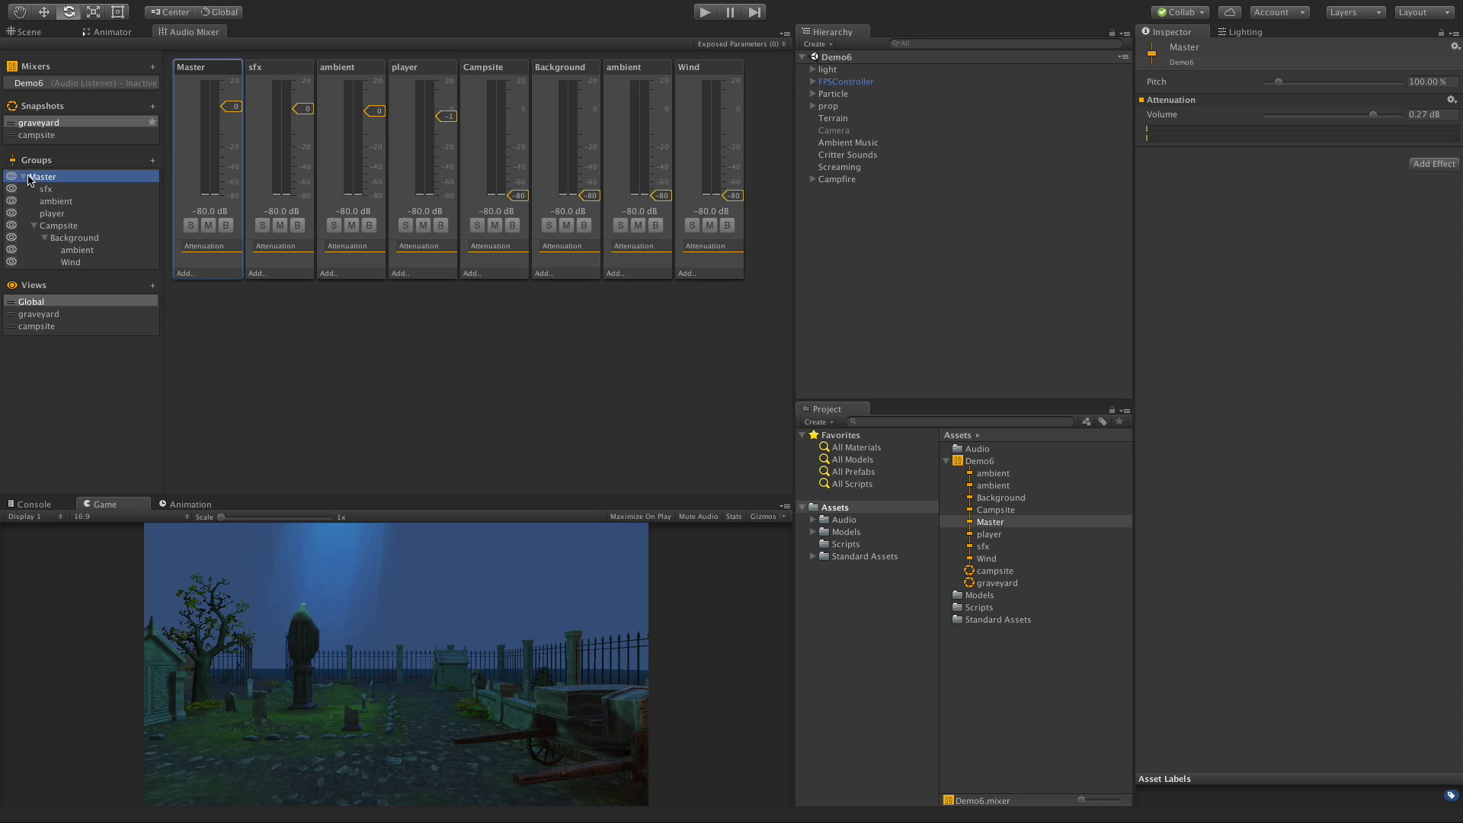
click(152, 160)
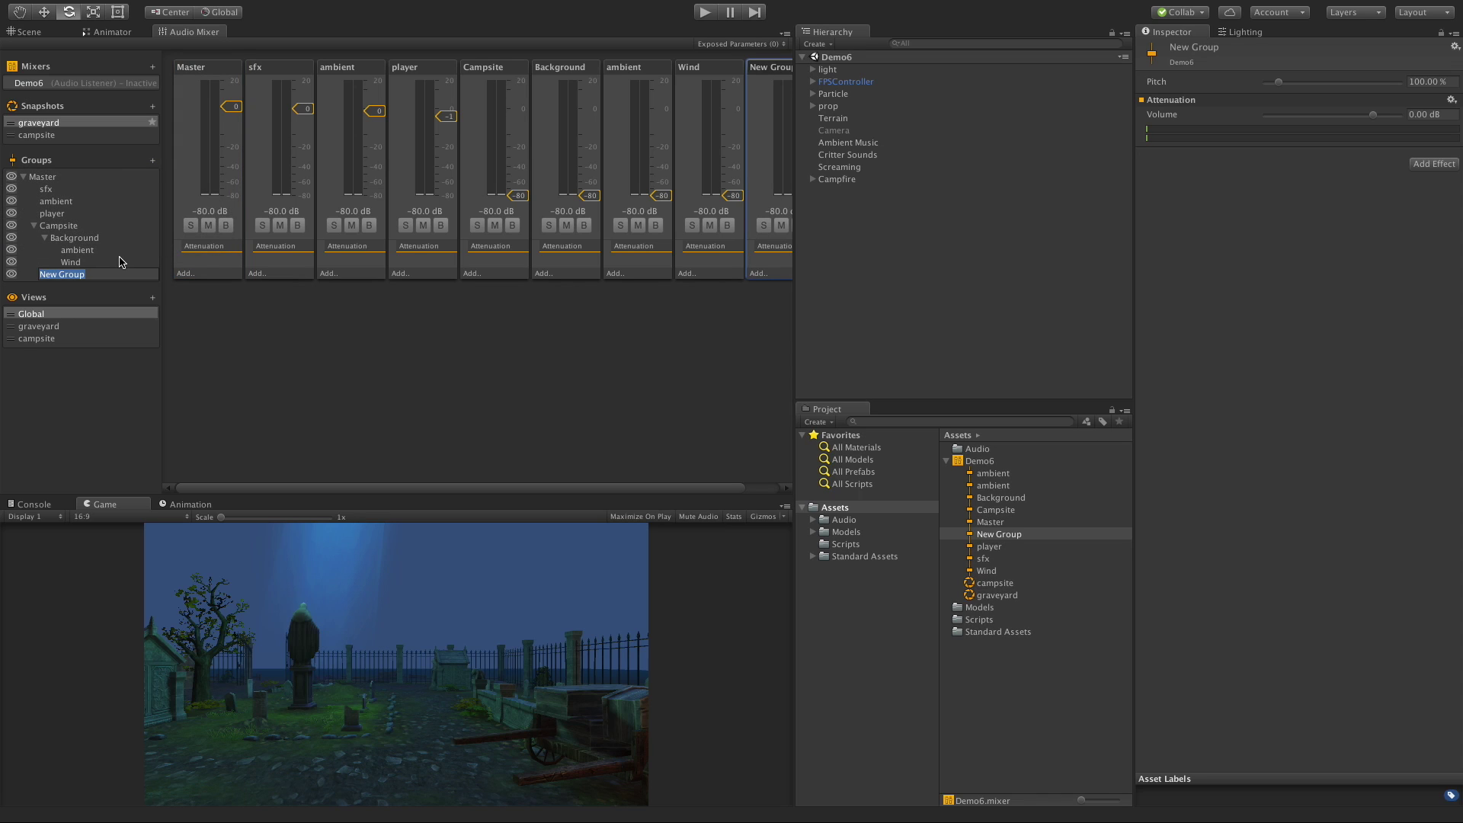
text(Echo)
key(Return)
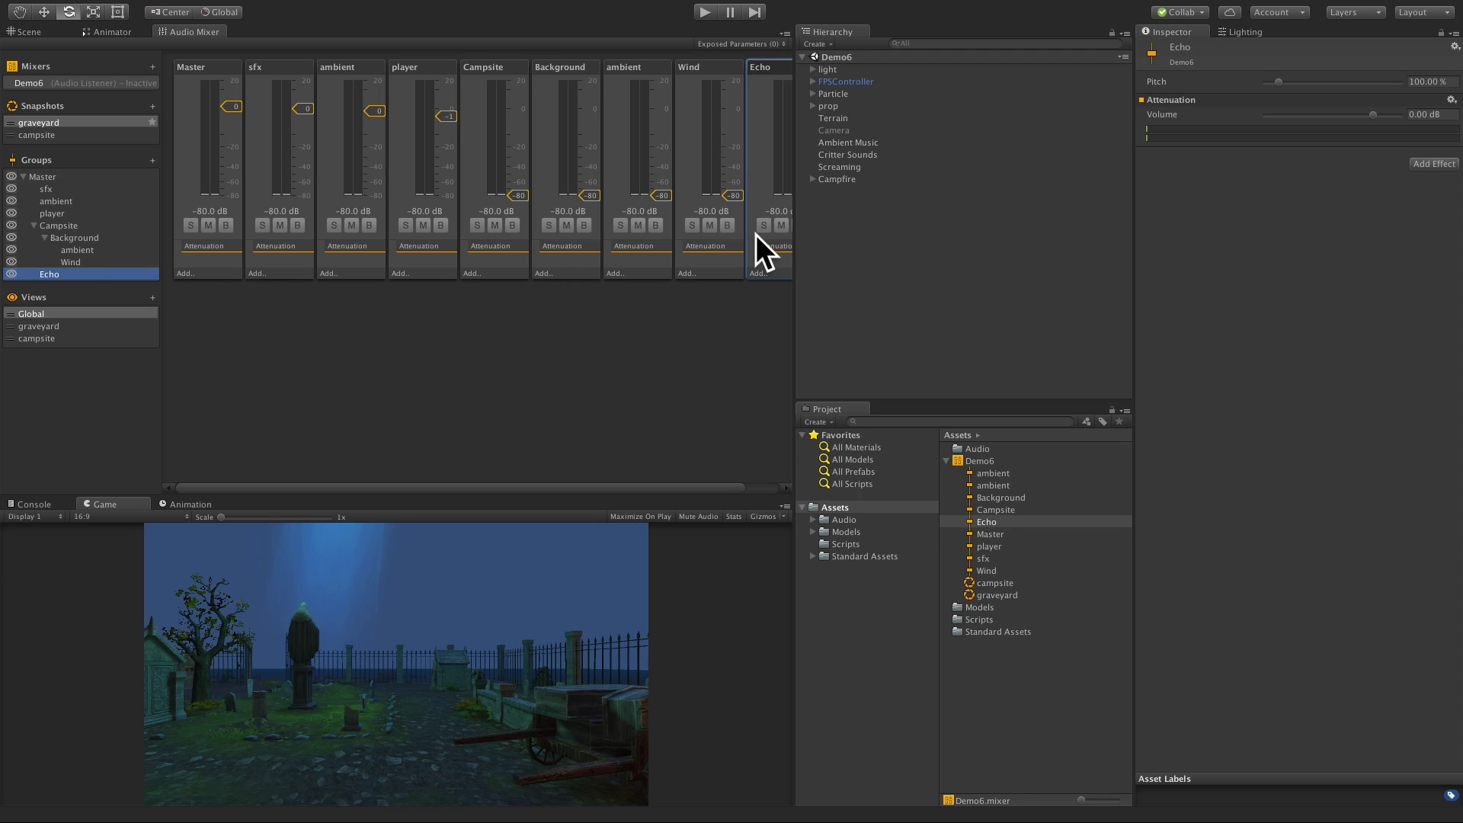
scroll(702, 220, right, 2)
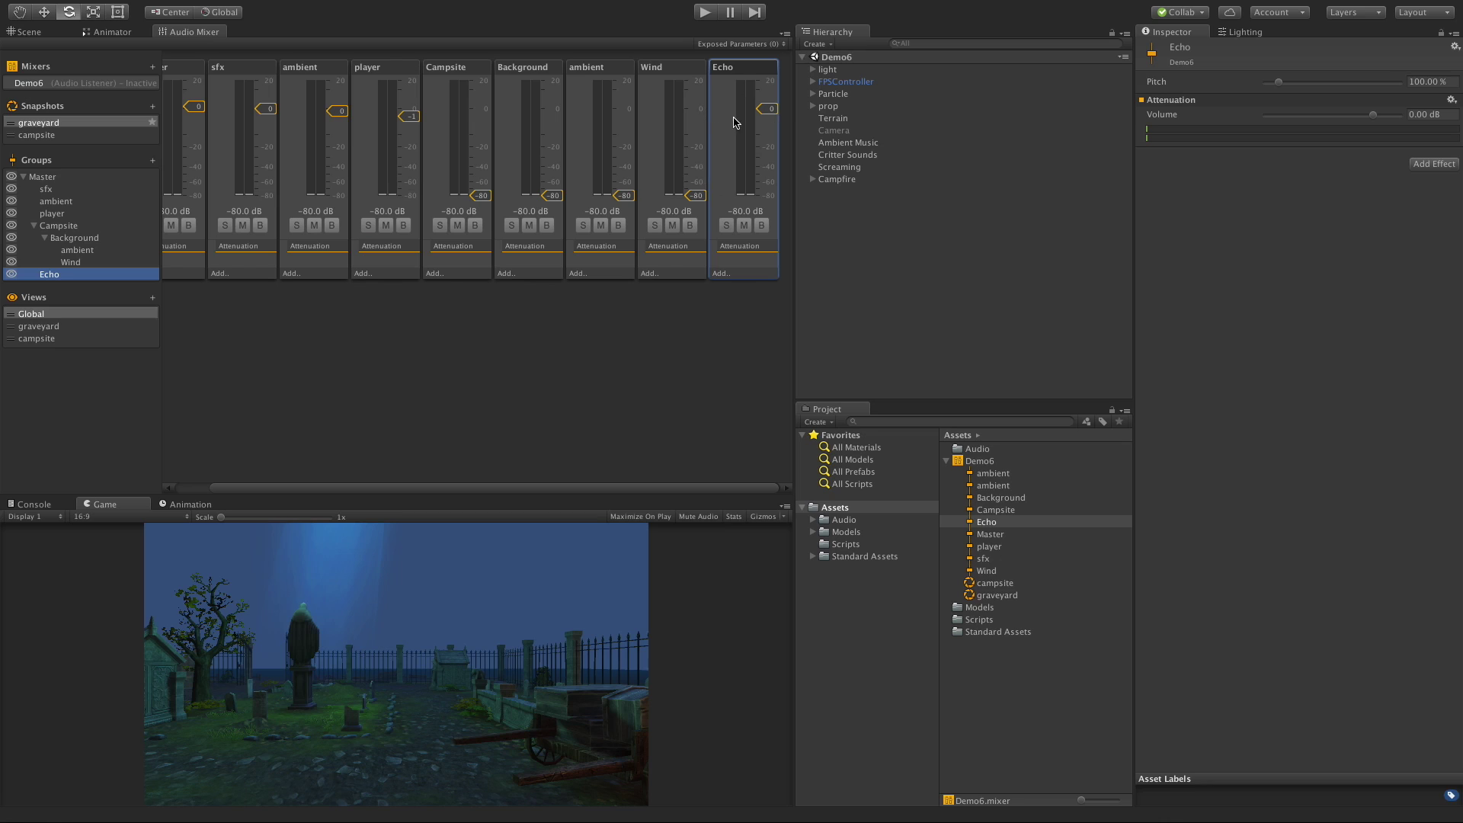
Step: Tag the Echo group's strip with the Red group colour
click(669, 138)
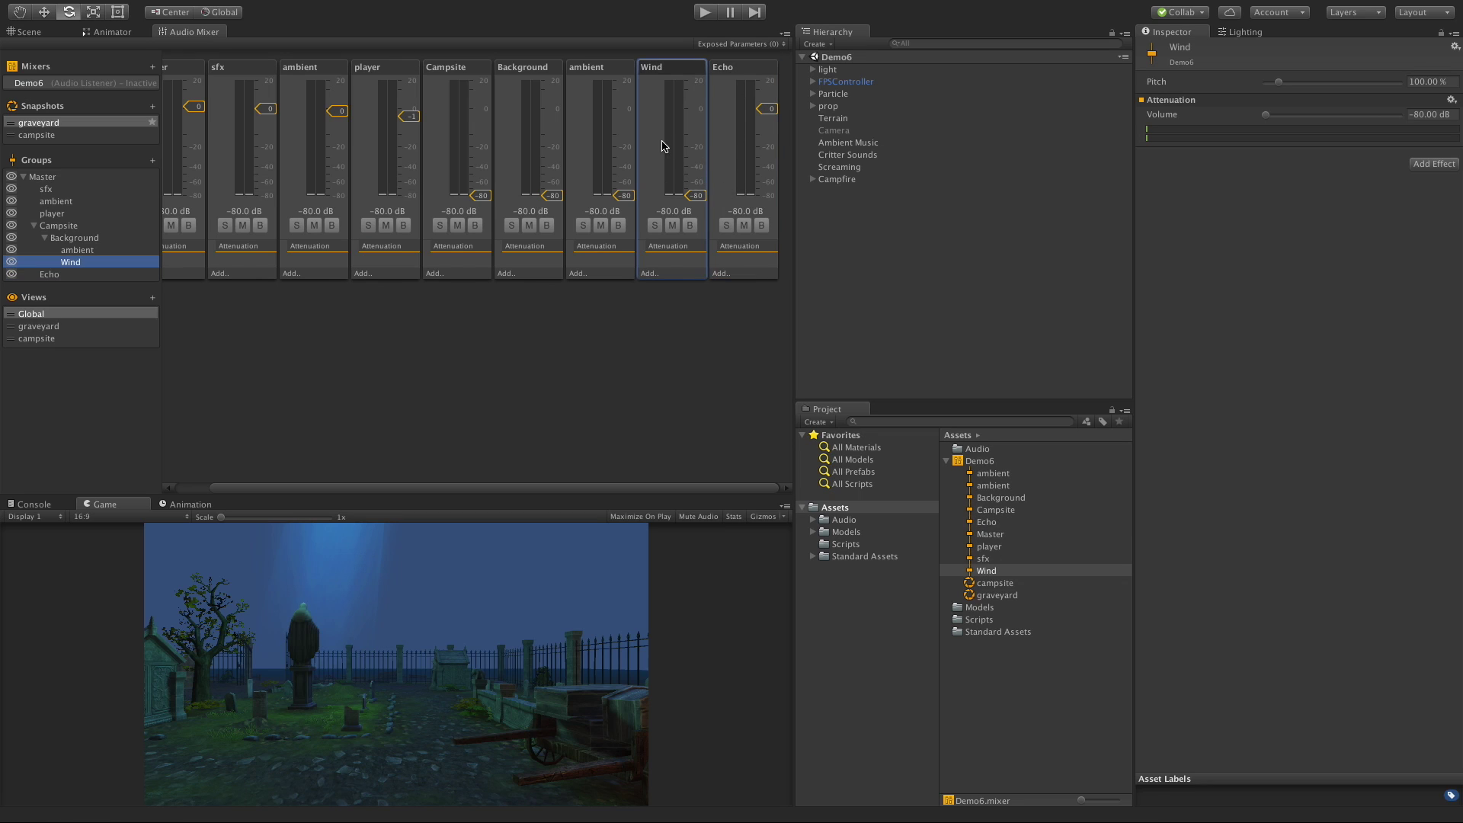
right_click(718, 136)
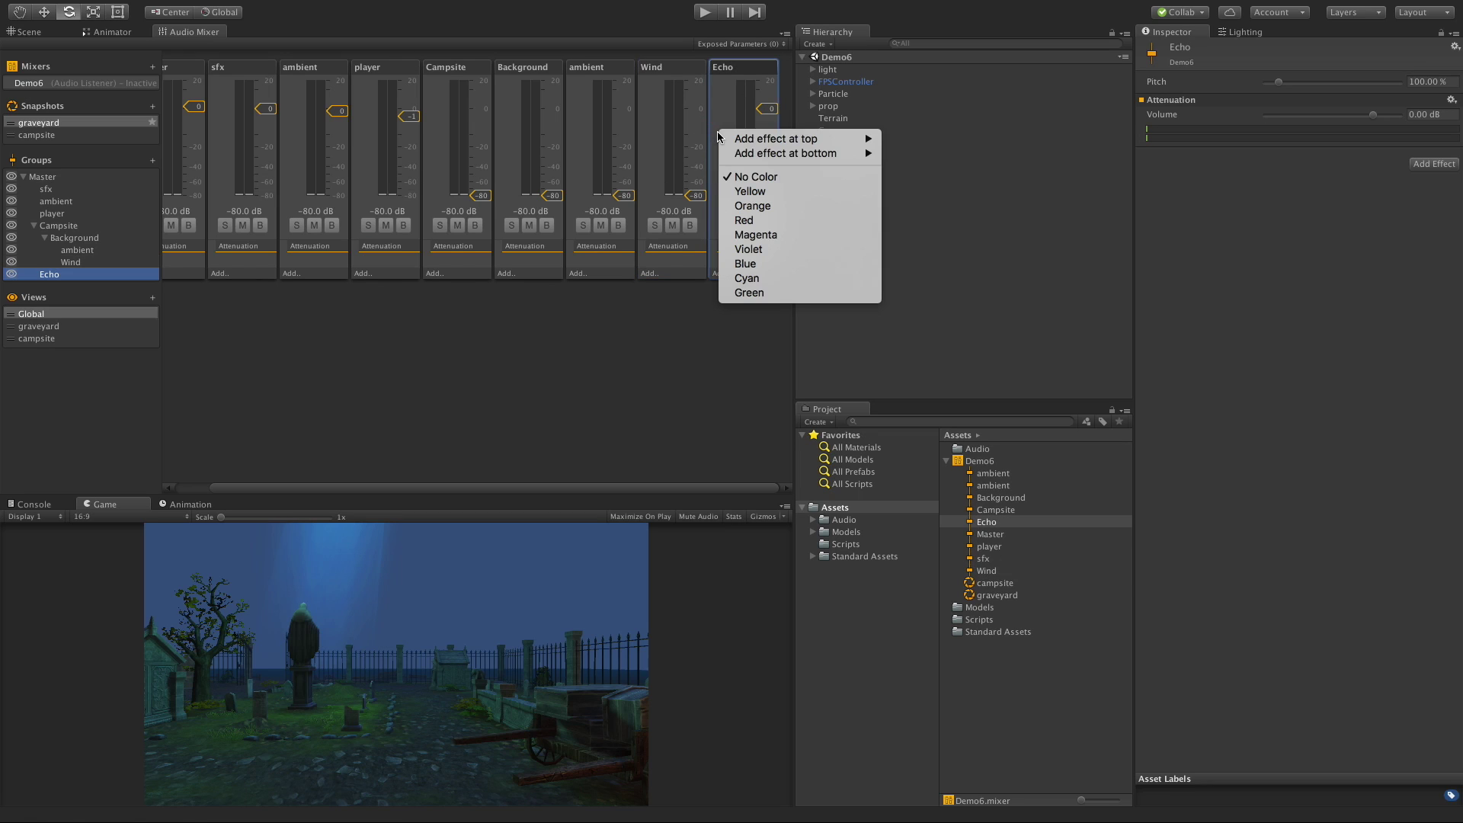
click(769, 221)
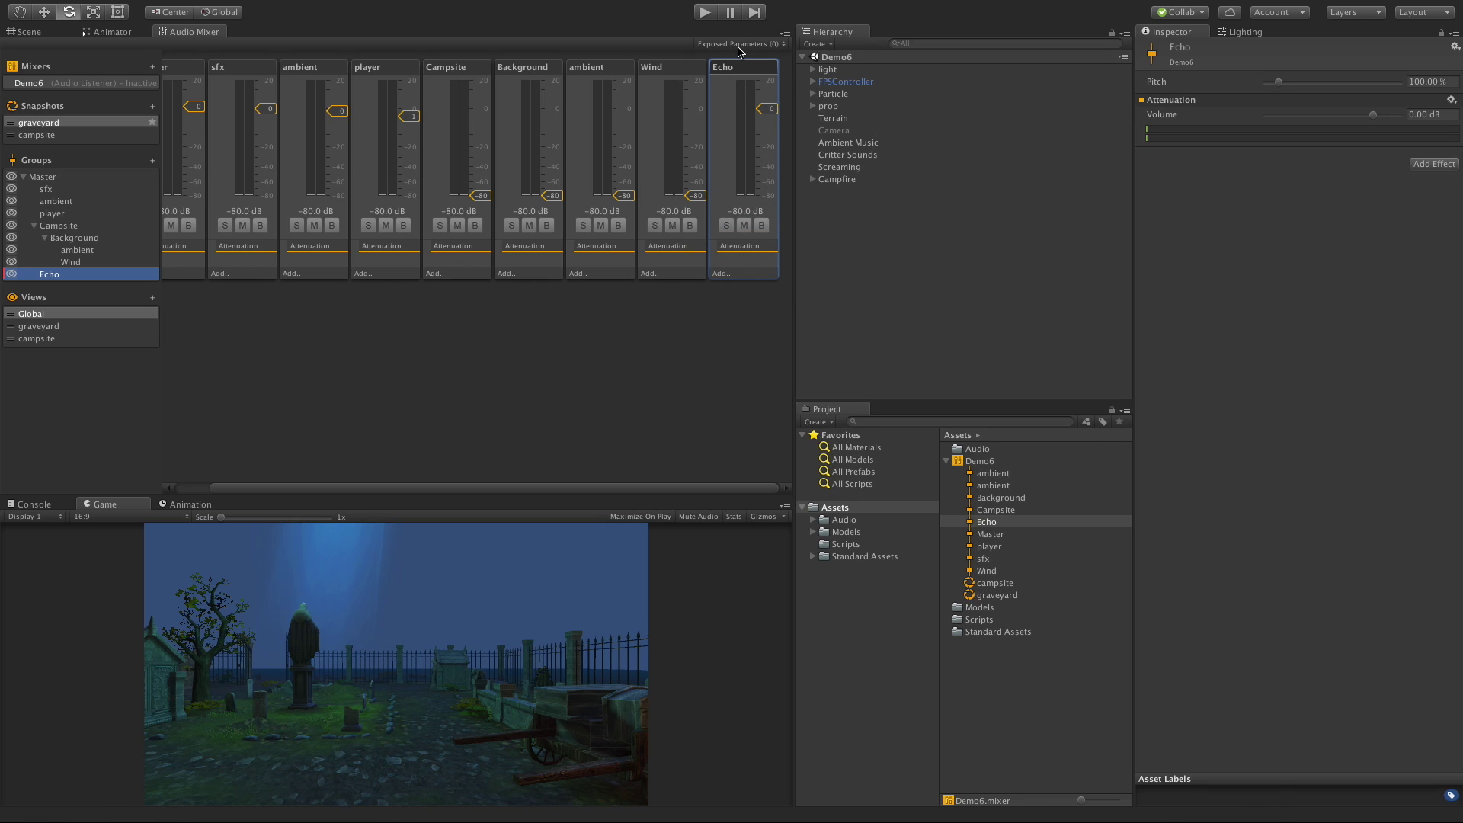
click(718, 315)
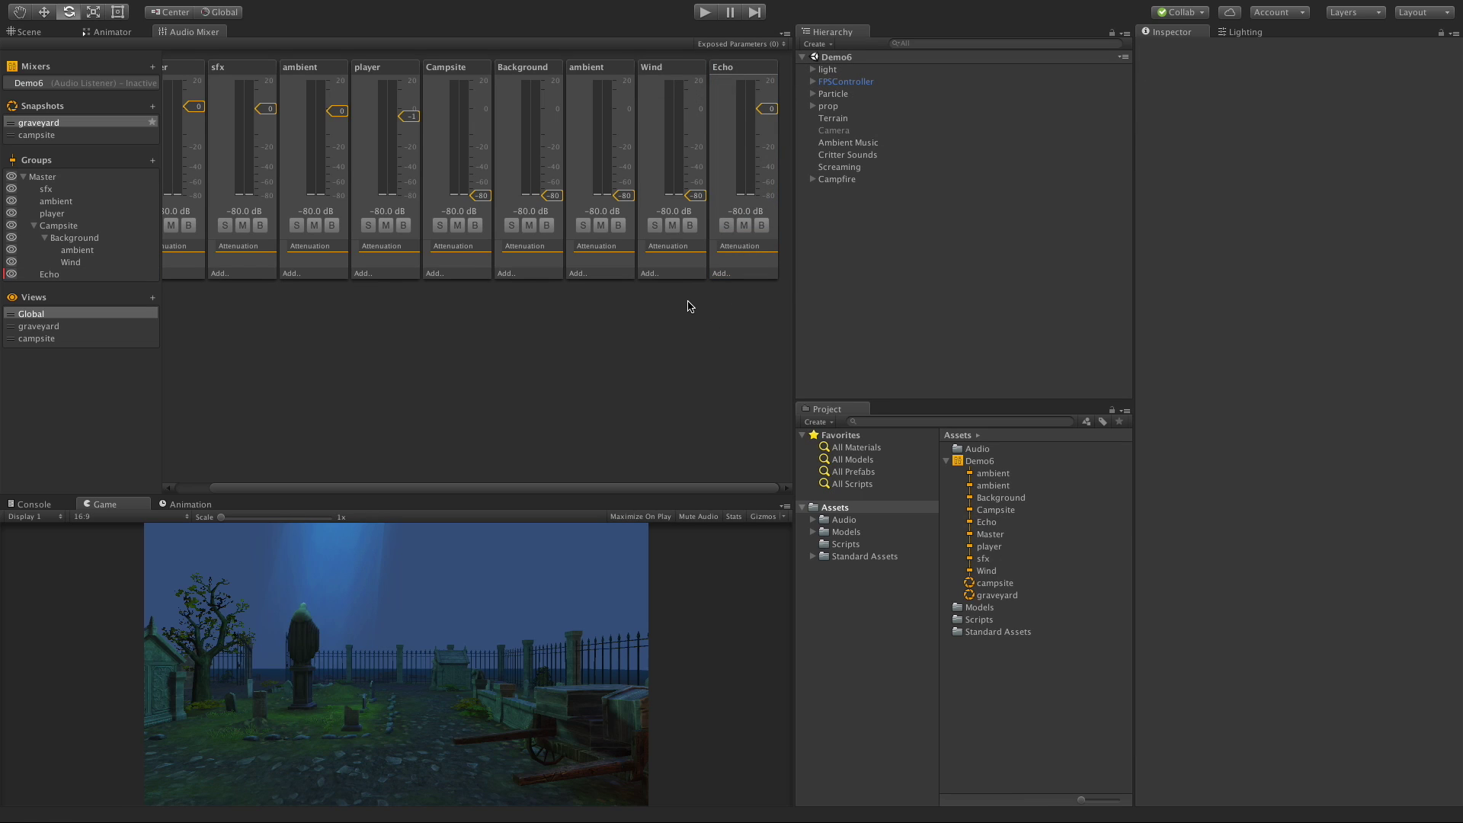
right_click(716, 180)
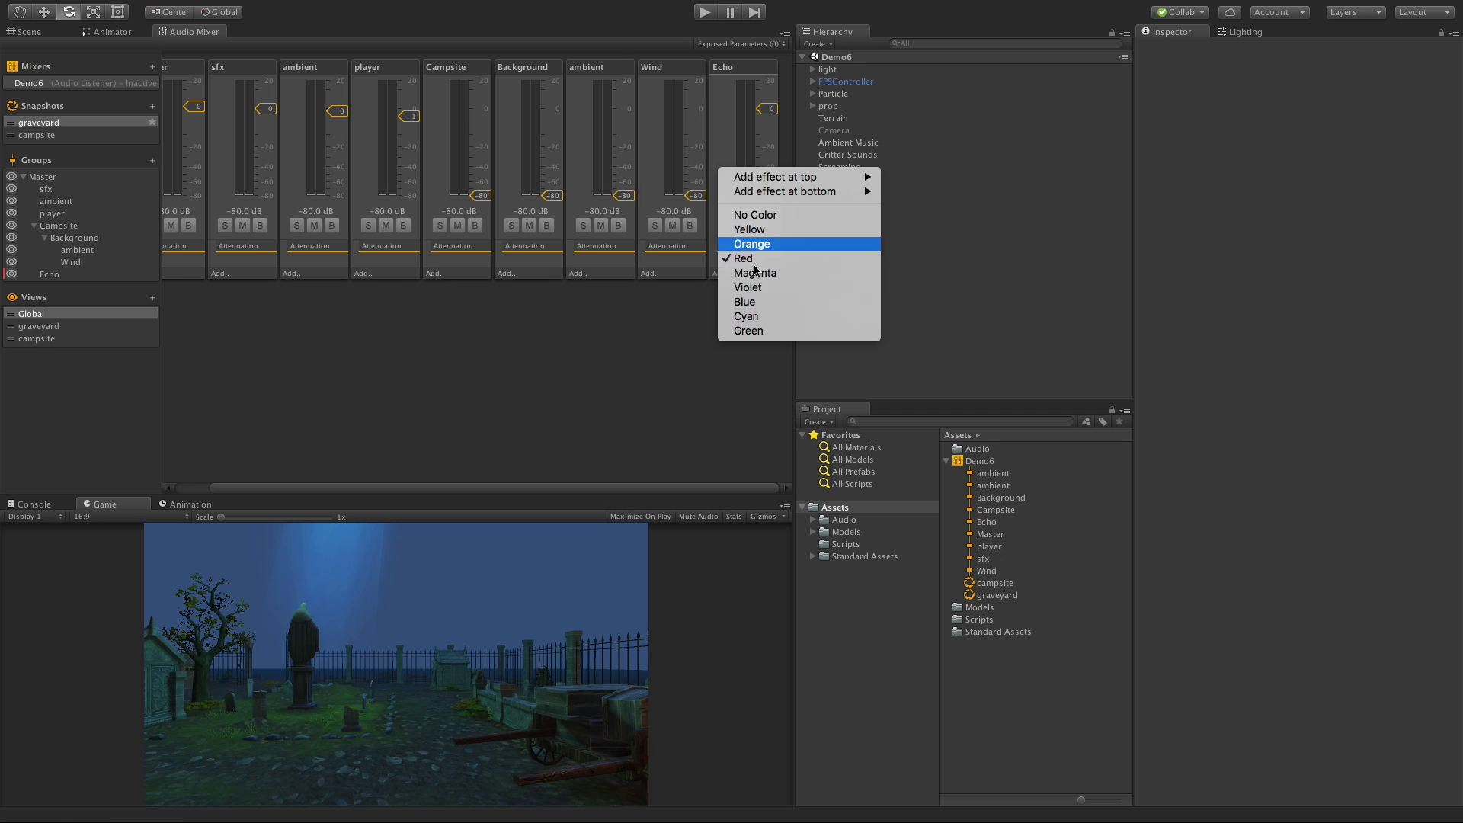
click(661, 383)
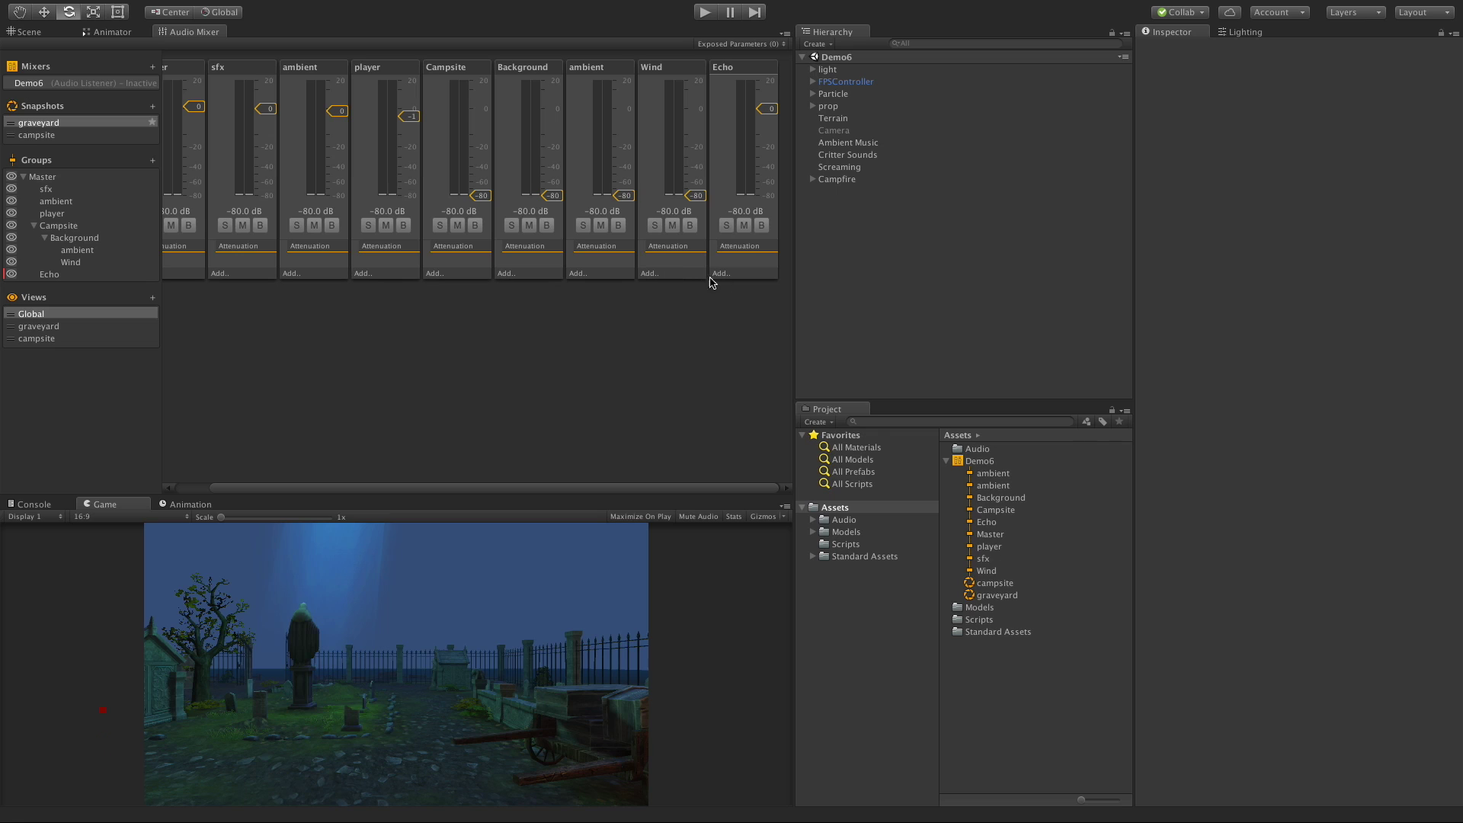
Step: Add an Echo effect after Attenuation on the Echo group and inspect its settings
right_click(748, 269)
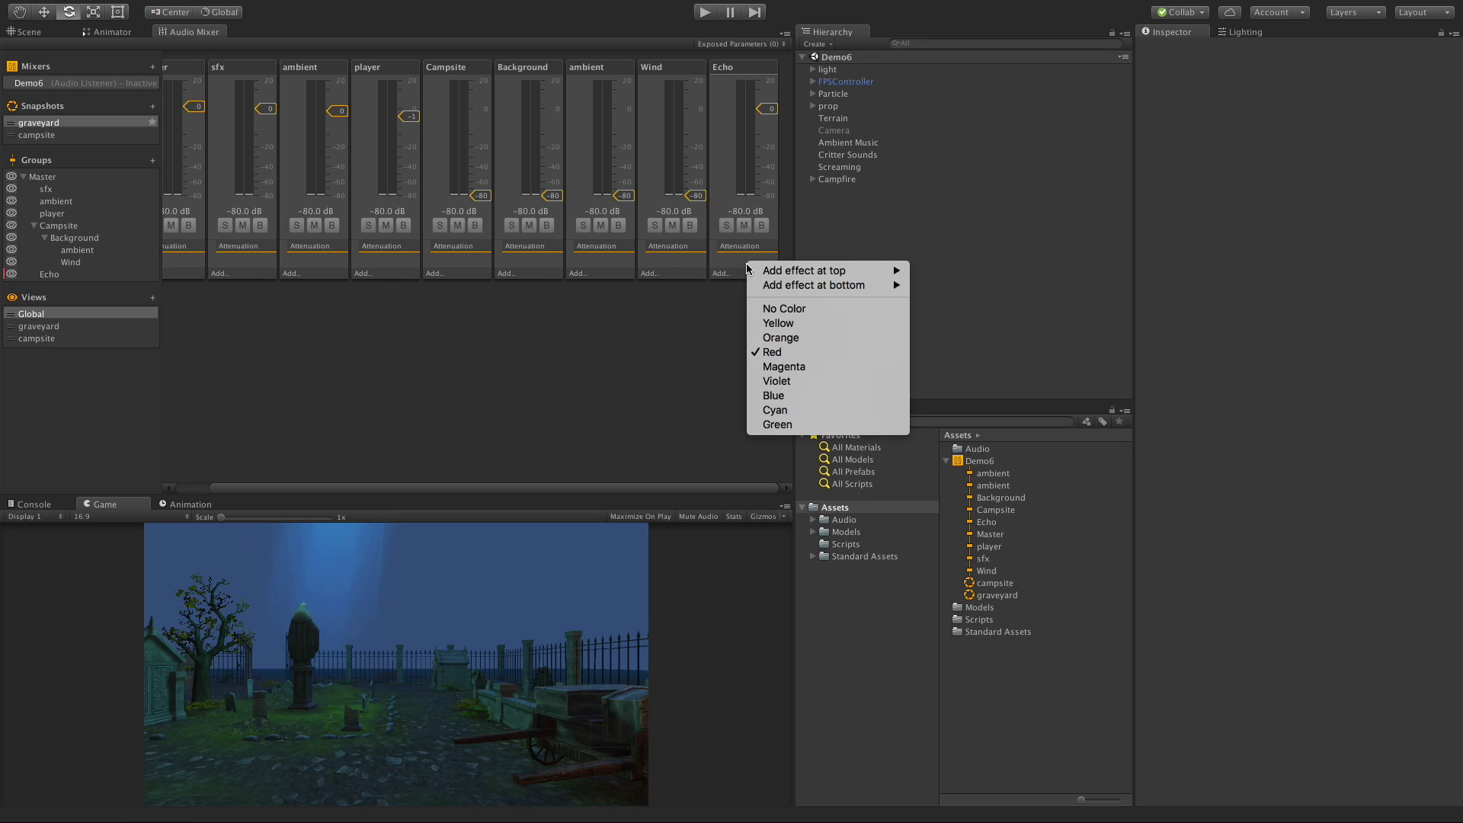
mouse_move(793, 275)
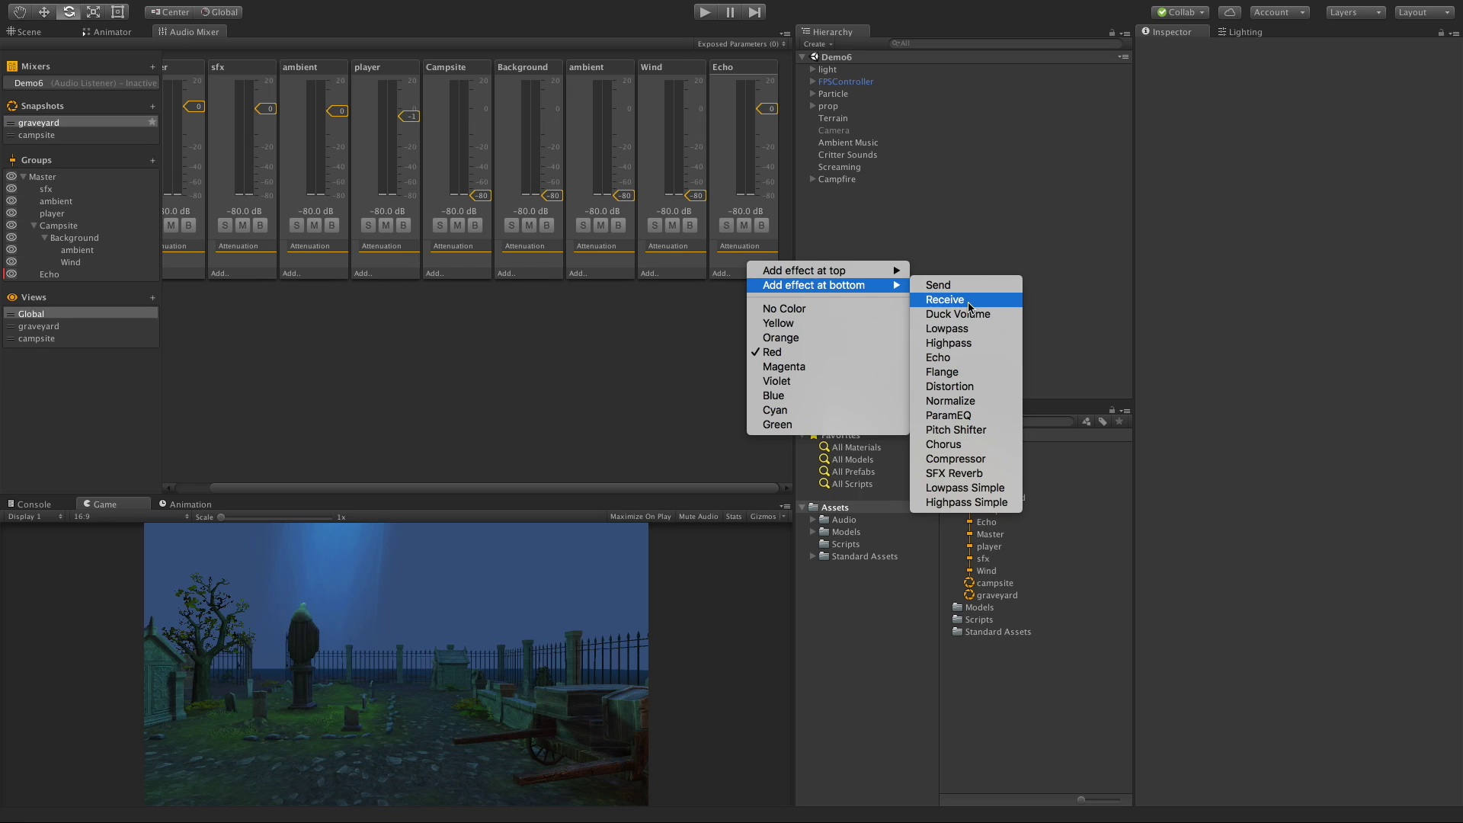
click(968, 357)
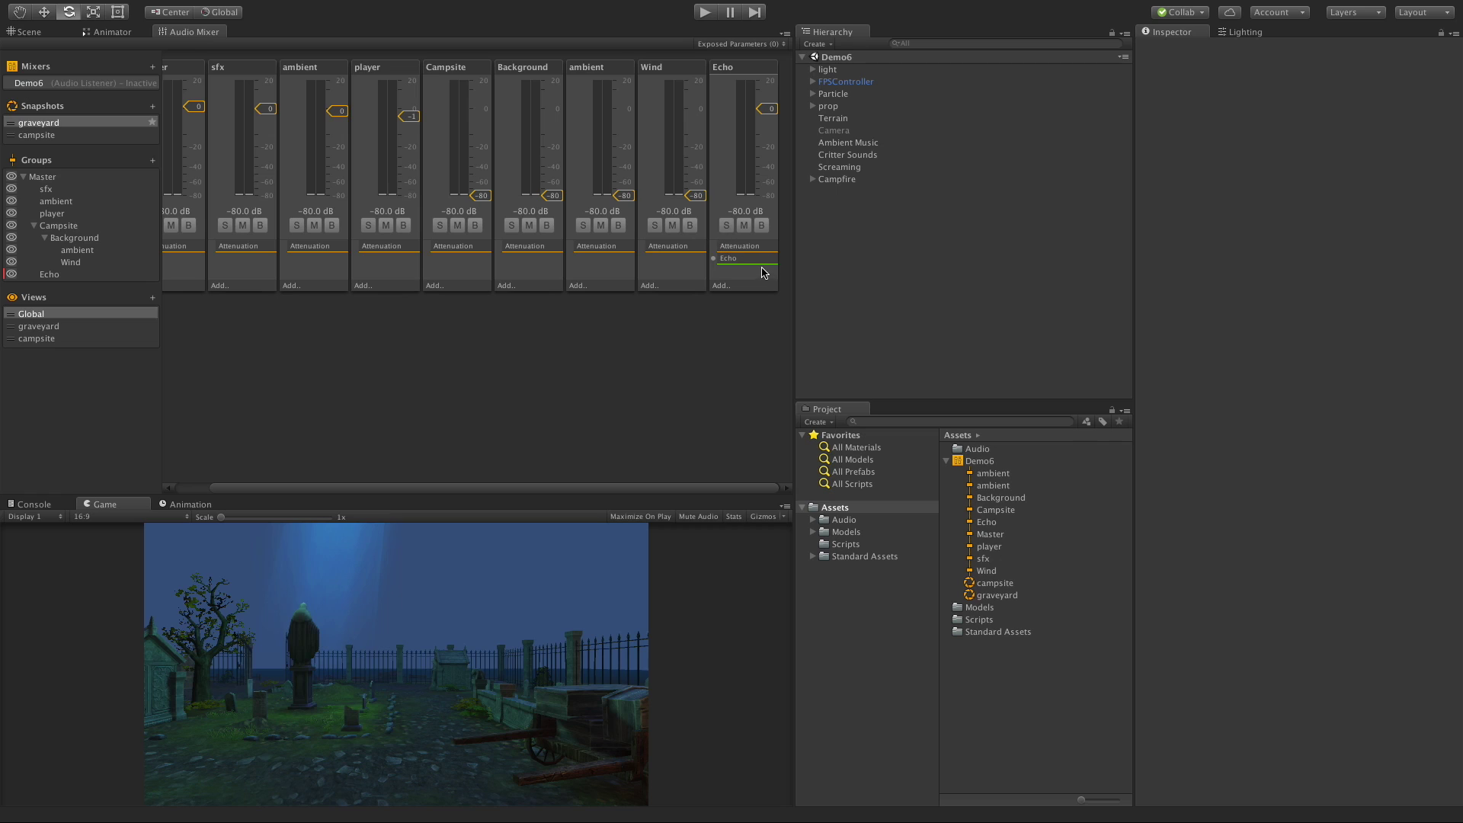
click(736, 253)
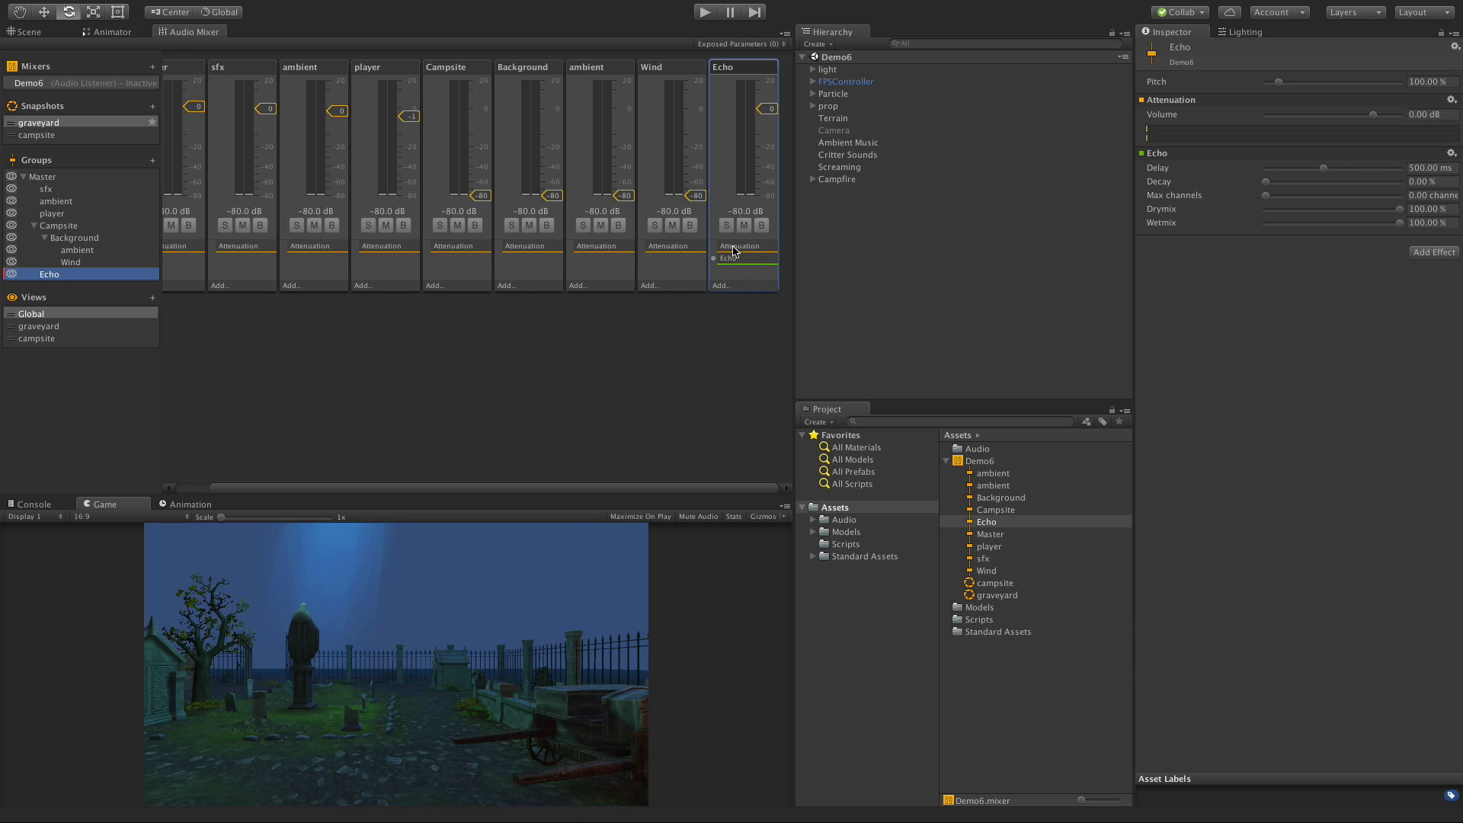
mouse_move(736, 251)
mouse_down()
mouse_move(741, 269)
mouse_move(739, 256)
mouse_up()
drag(1154, 153, 1173, 97)
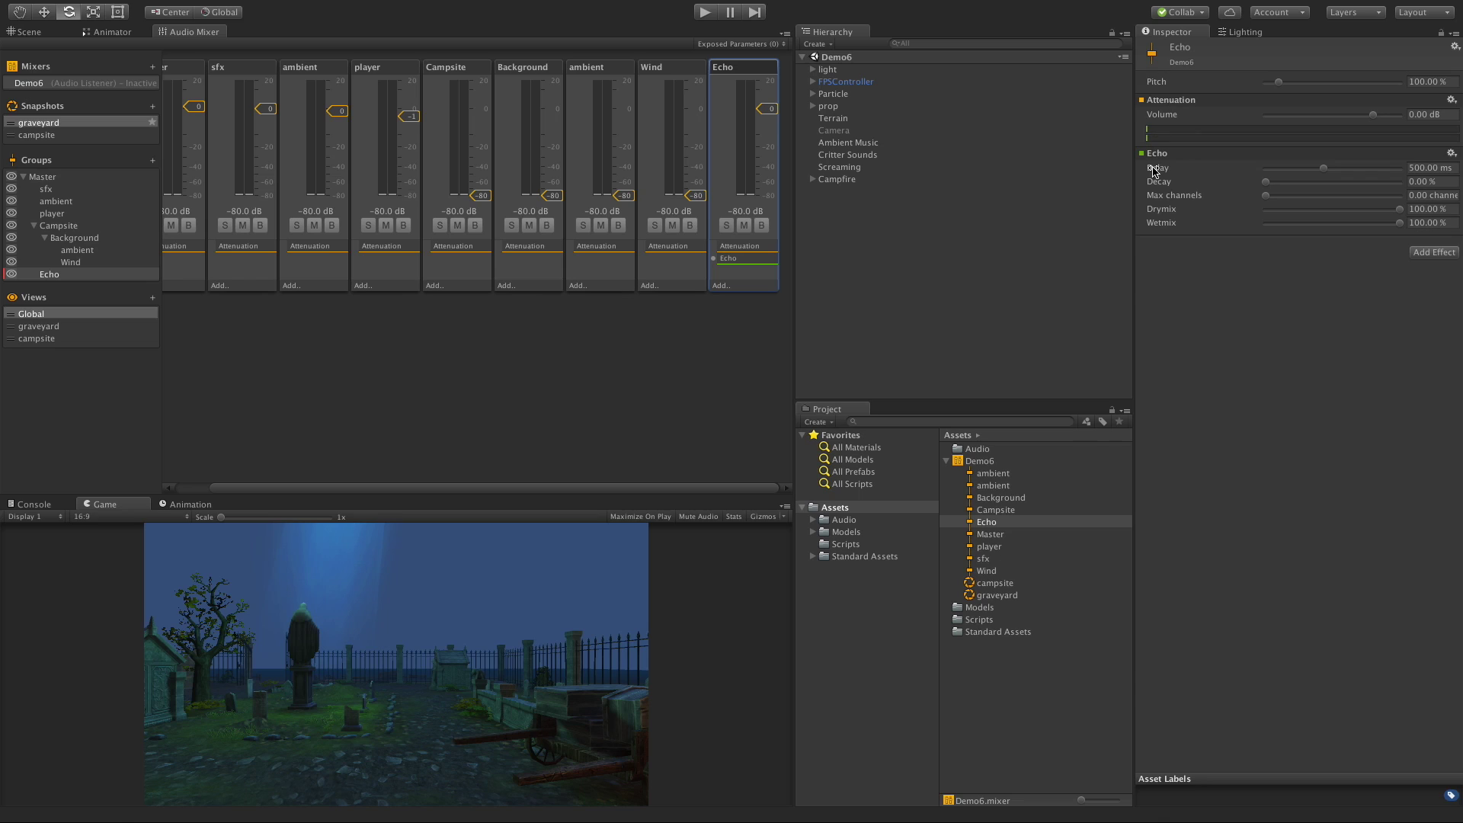
mouse_move(1155, 171)
Step: Append a Receive effect to the Echo group's effect chain, below Echo
click(754, 285)
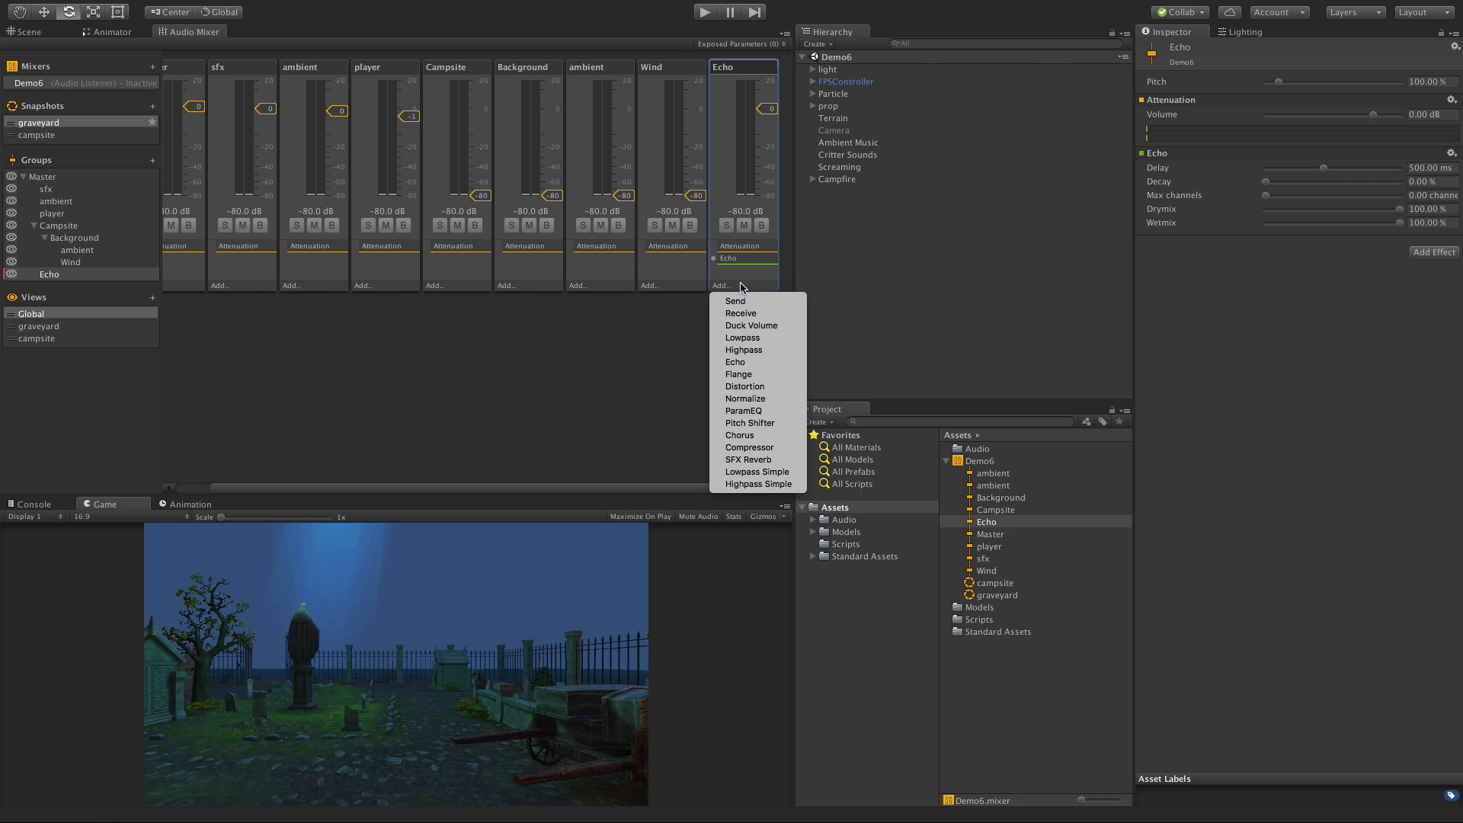
click(738, 288)
click(737, 290)
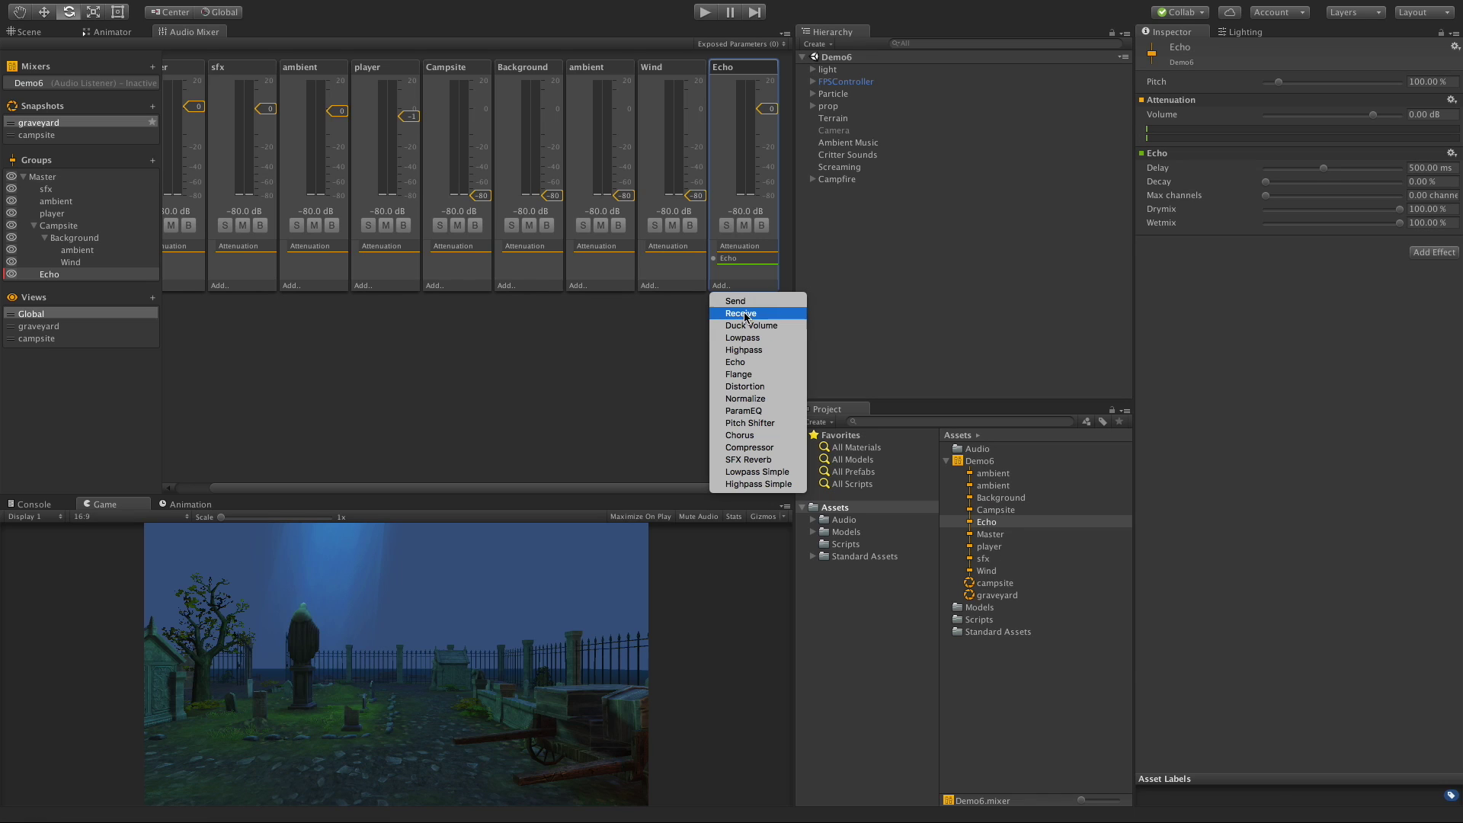
click(751, 318)
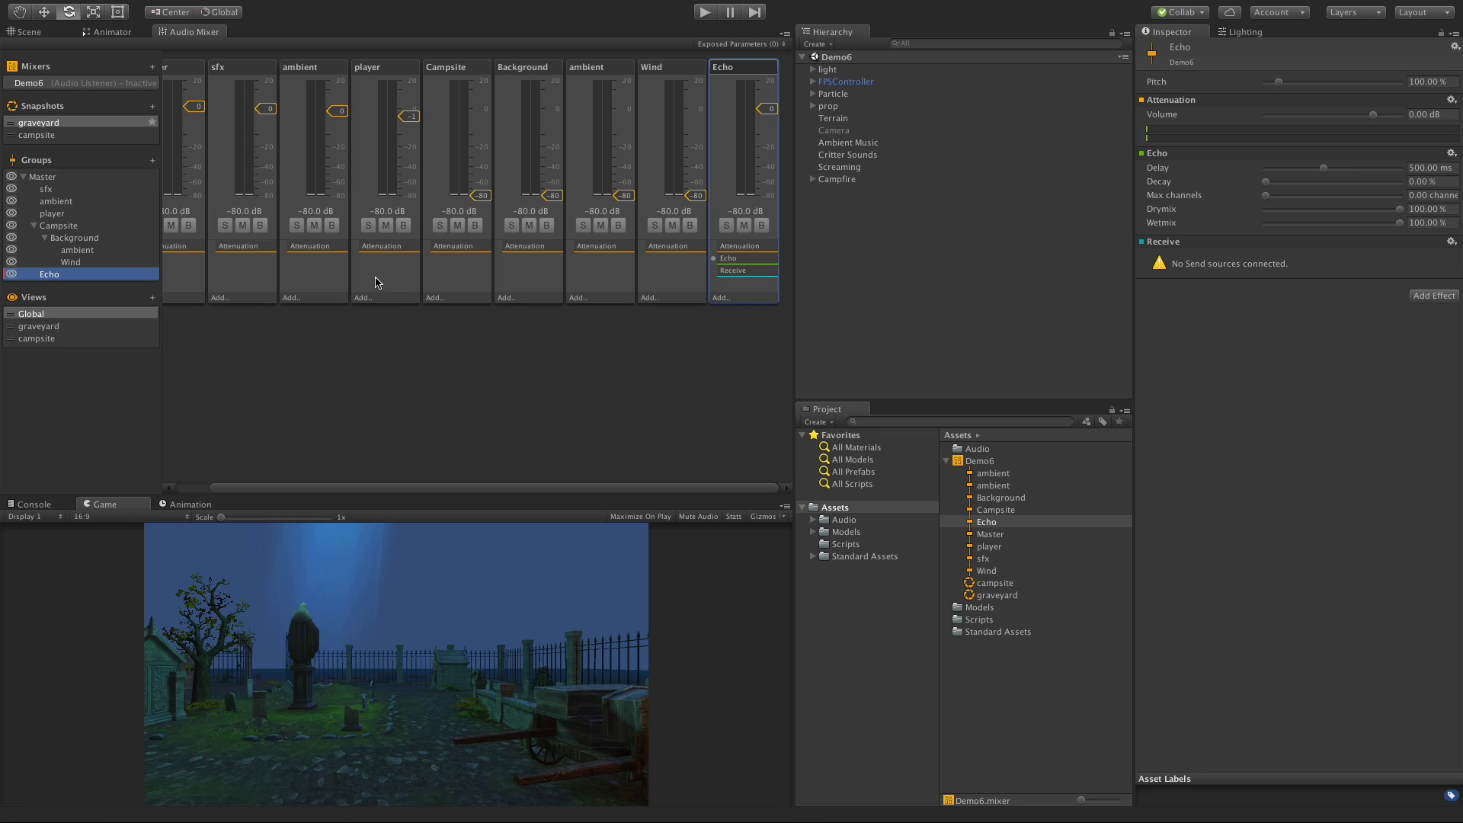
Step: Add a Send effect to the player group
right_click(377, 282)
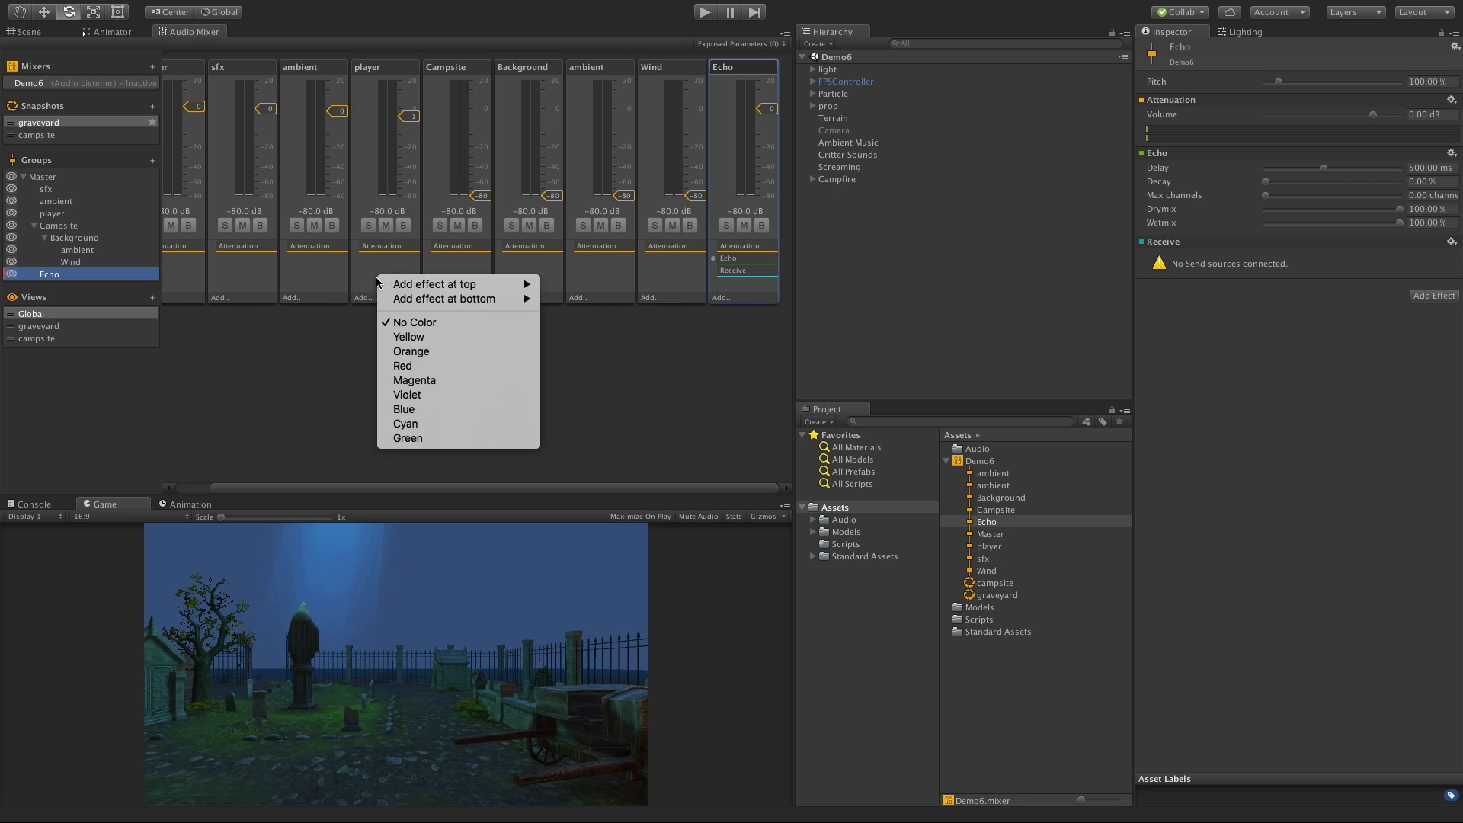
click(377, 300)
click(379, 298)
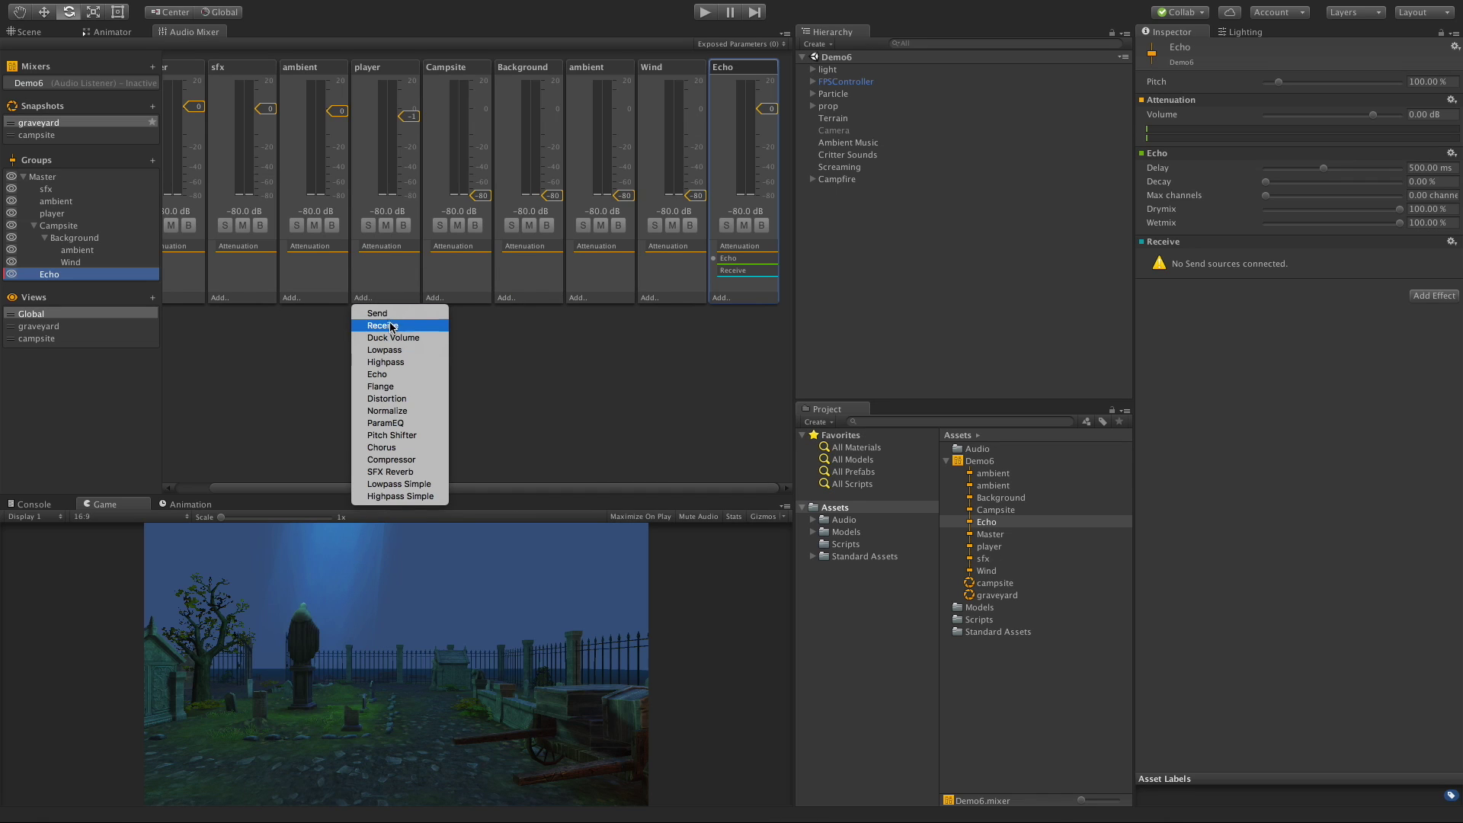
click(389, 314)
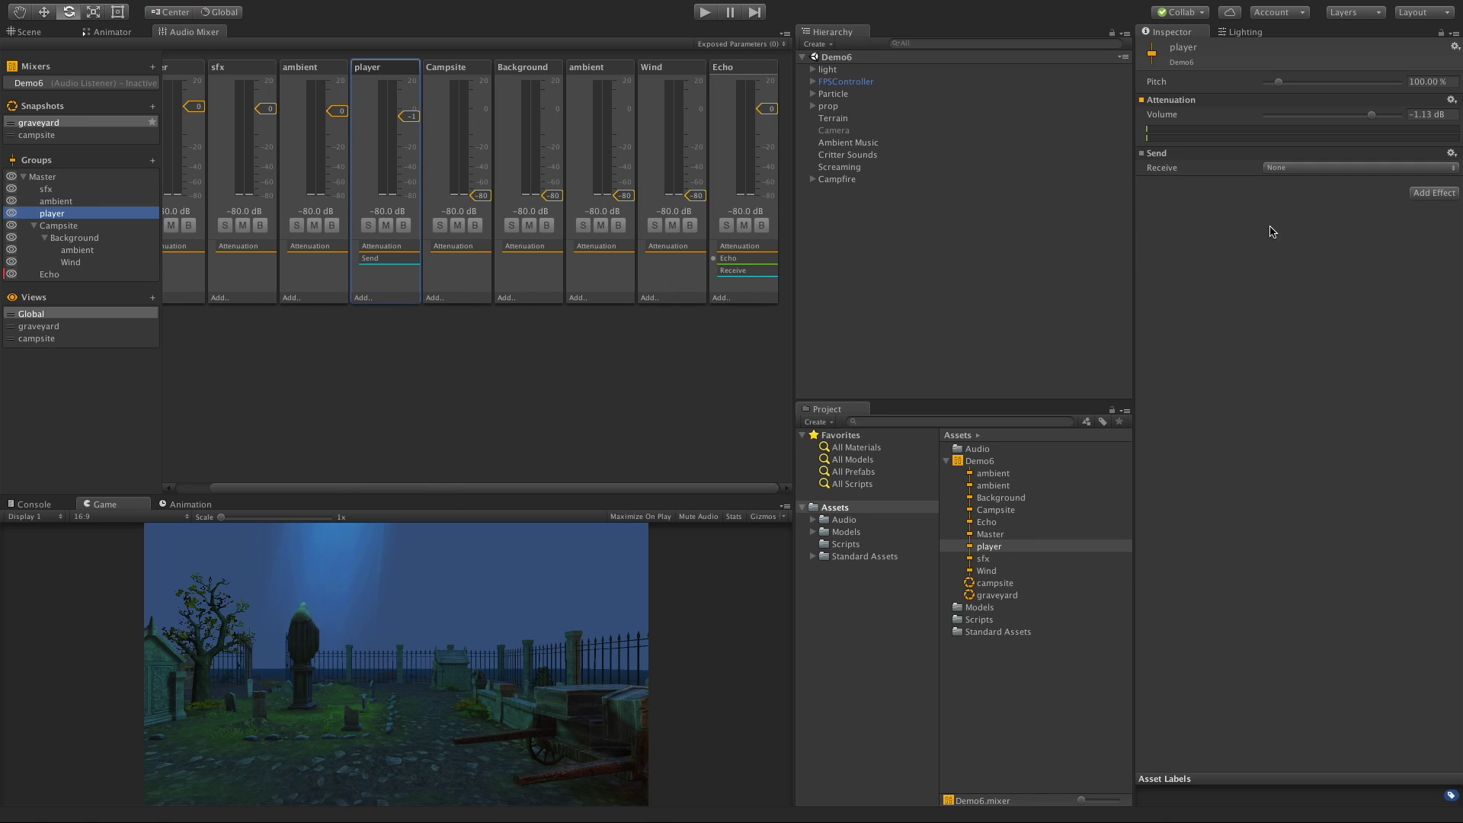
Step: Route the player group's Send to Echo\Receive
click(394, 264)
right_click(393, 264)
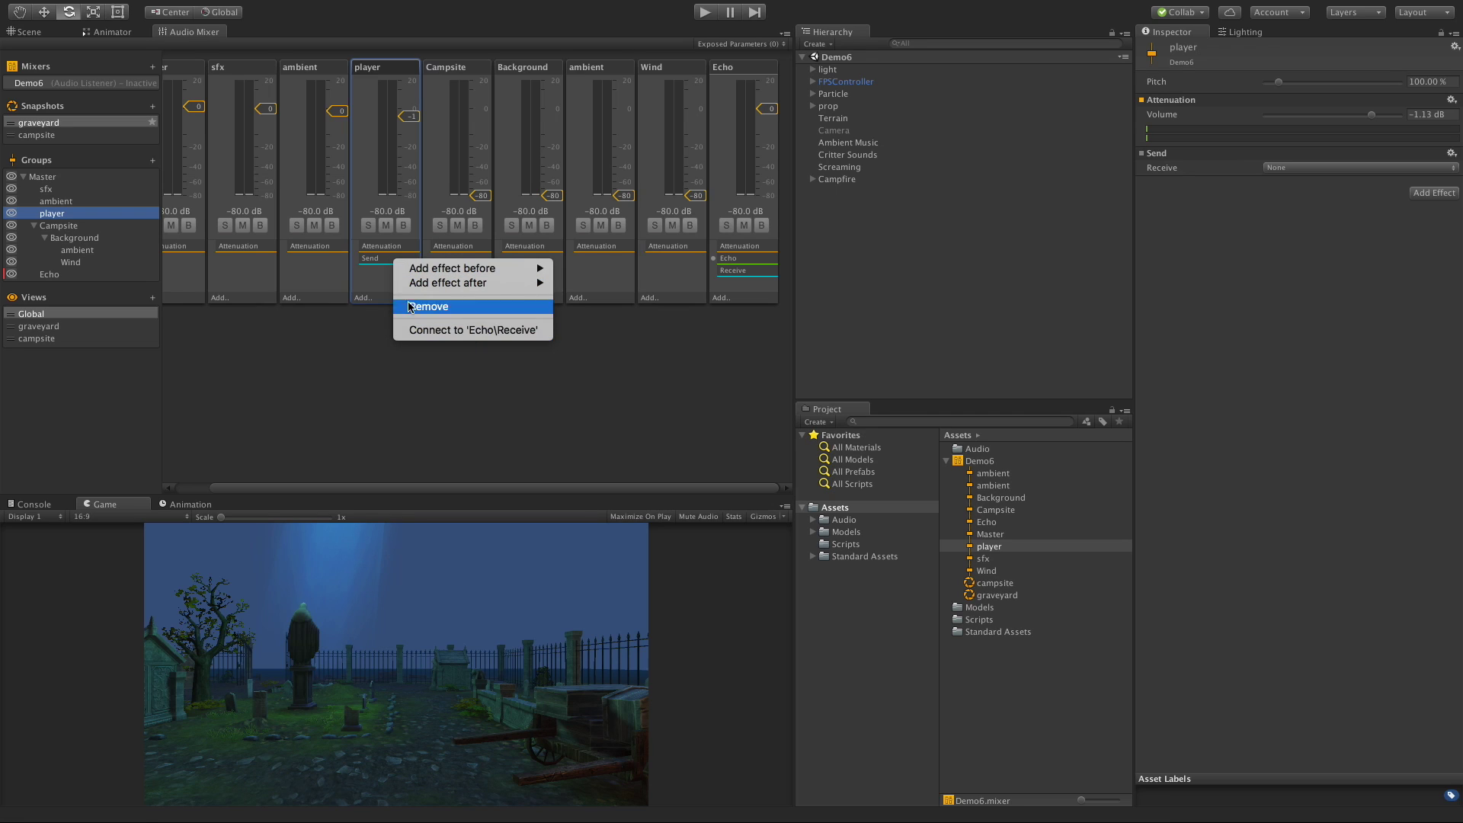
click(395, 261)
right_click(396, 261)
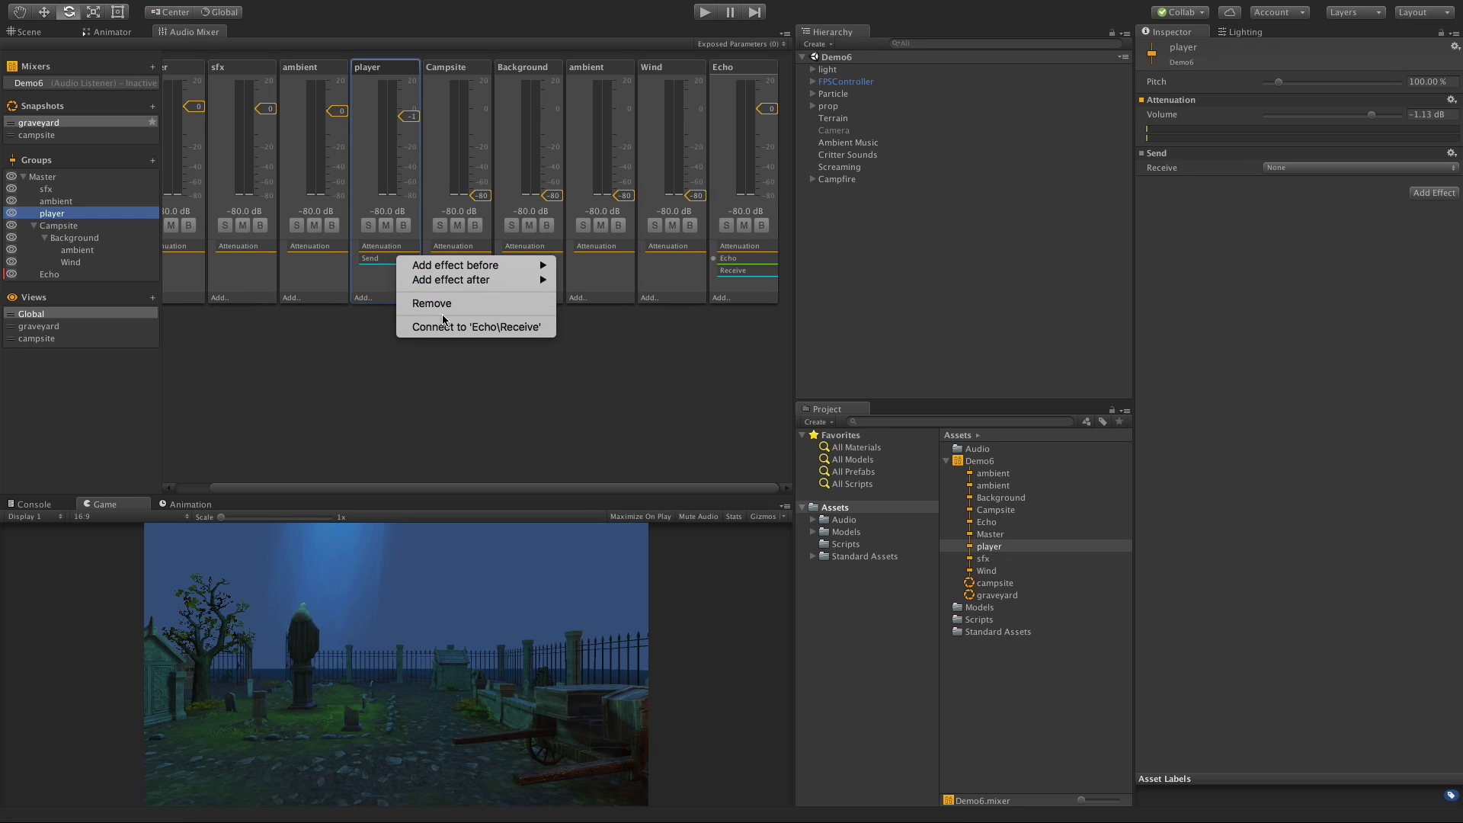
click(473, 327)
click(1339, 168)
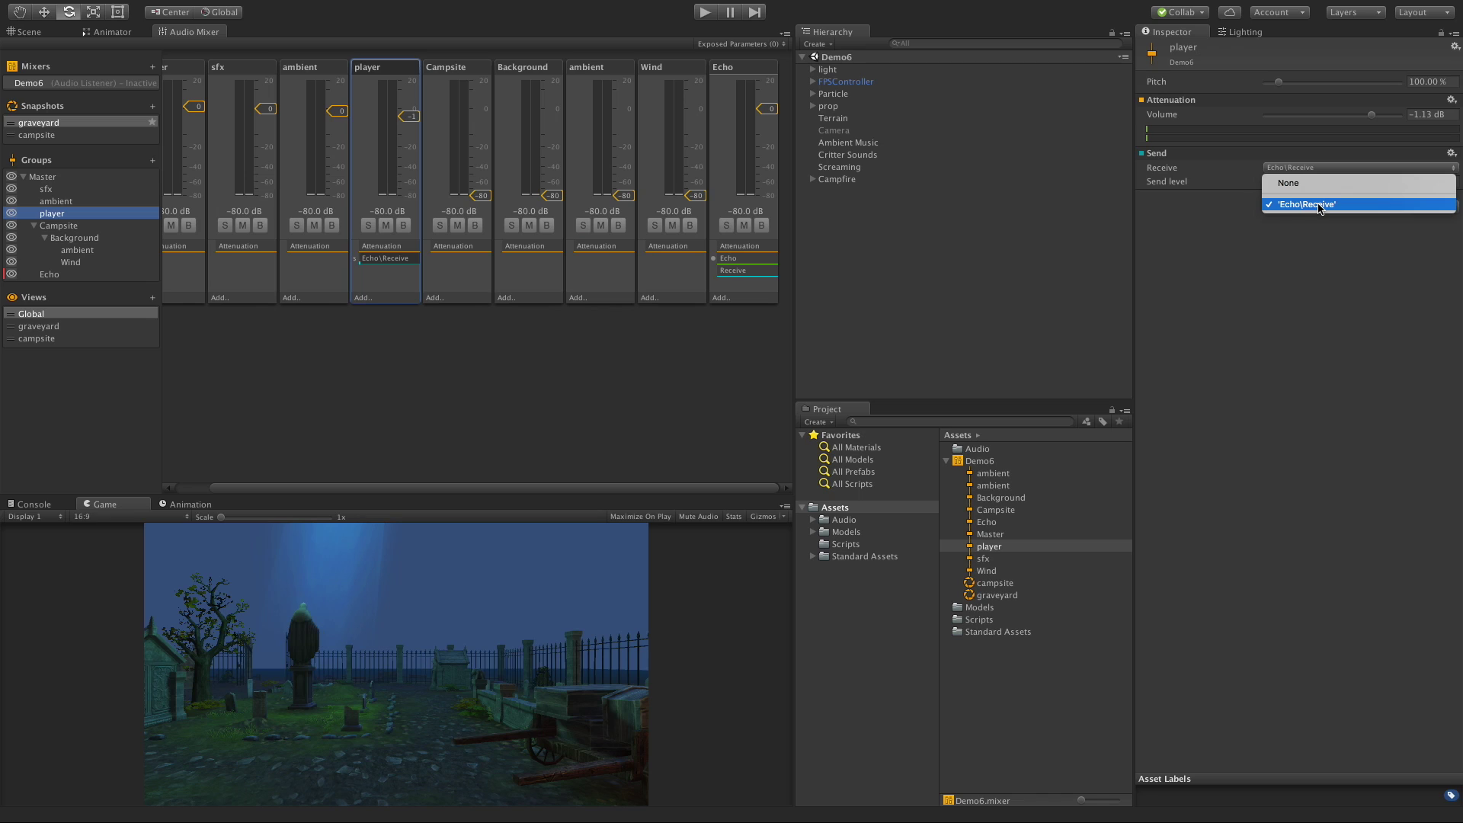
Step: Set the player's Send to Echo\Receive at a level of -46.30 dB
click(1255, 367)
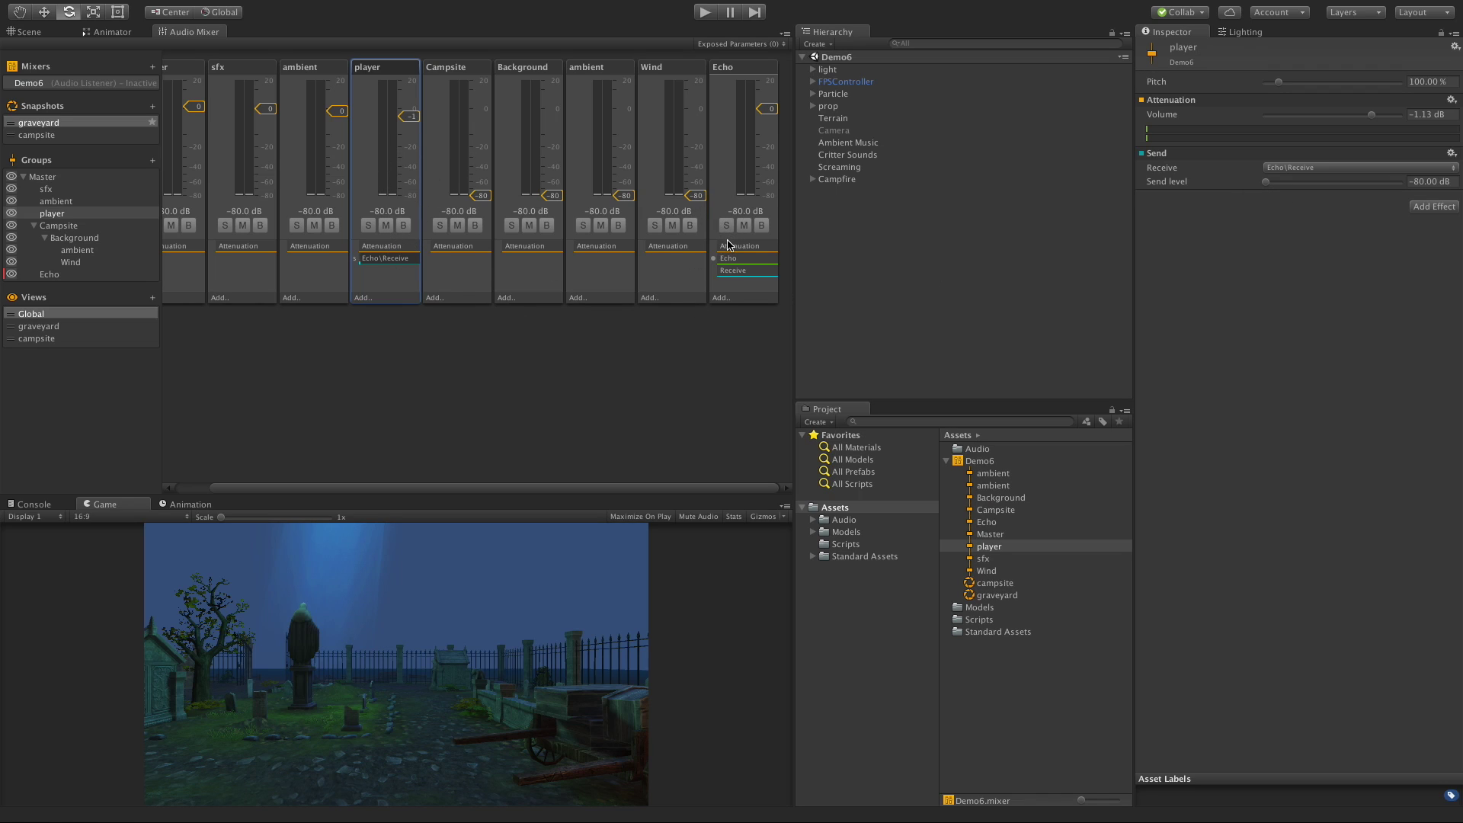
drag(1266, 181, 1352, 184)
drag(398, 269, 369, 267)
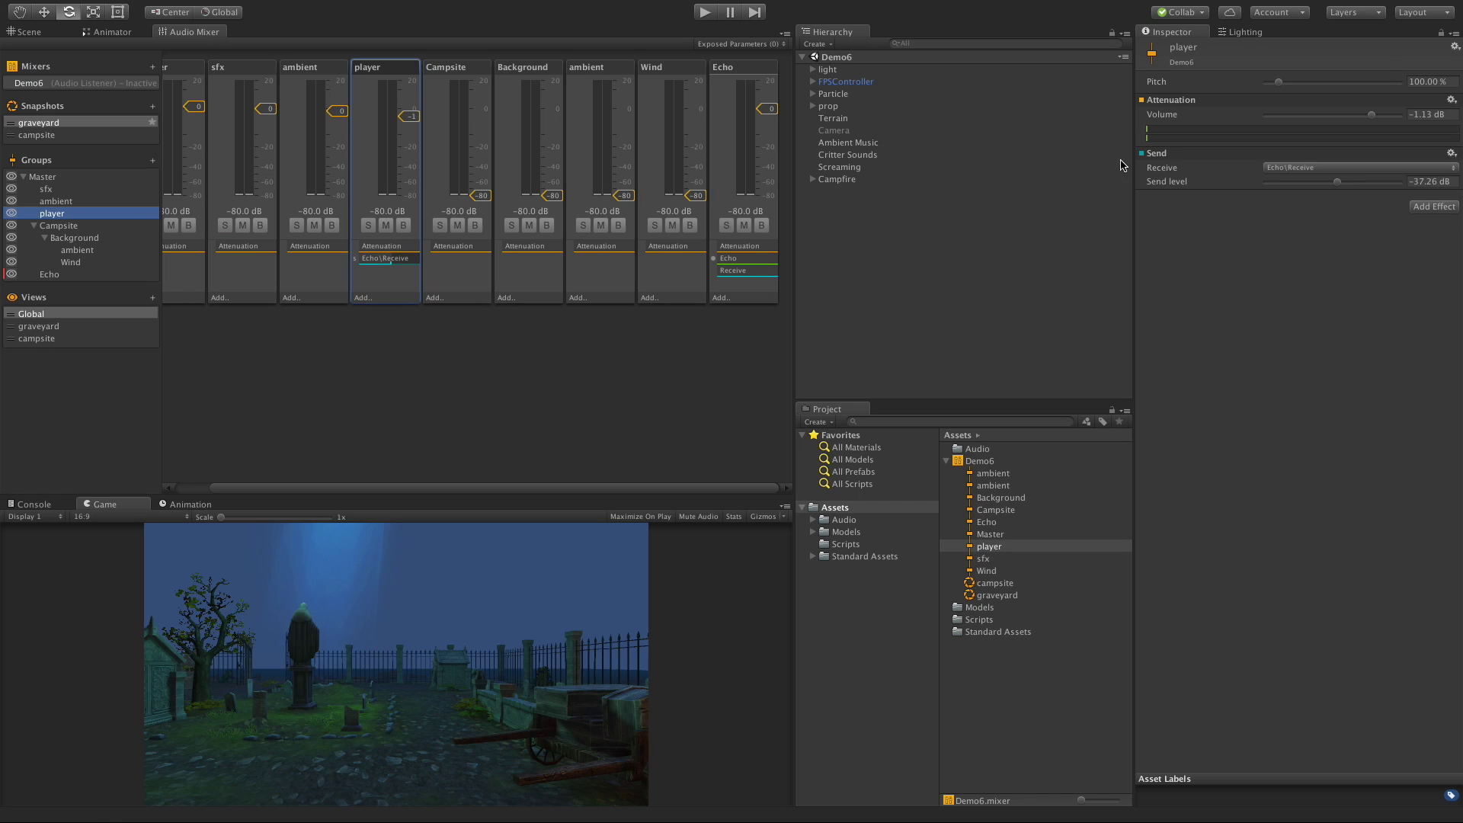
mouse_move(1336, 184)
mouse_down()
mouse_move(1284, 180)
mouse_move(1322, 182)
mouse_up()
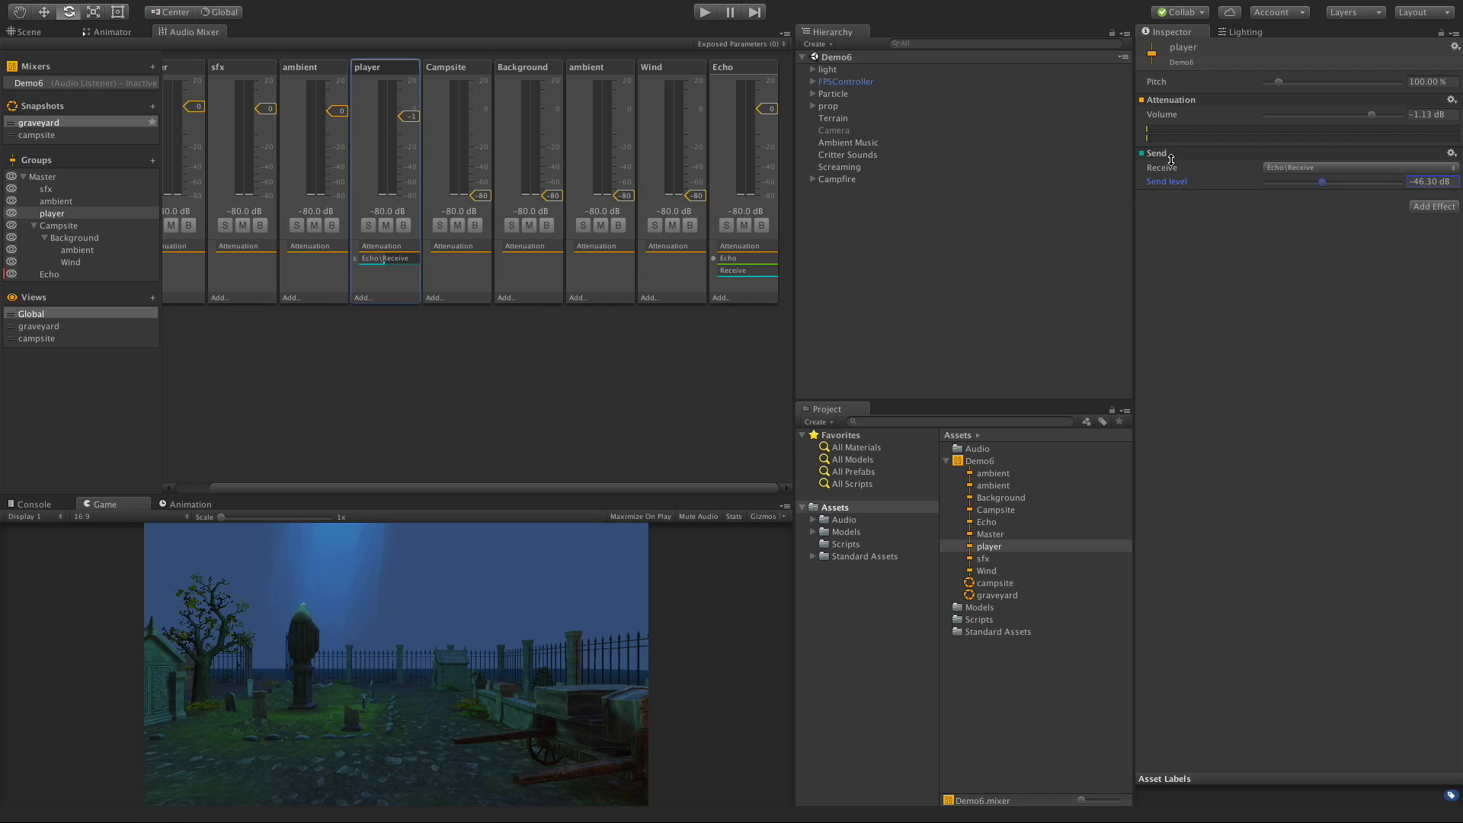
Step: Move the Echo effect below Receive on the Echo group and enter Play mode
click(720, 183)
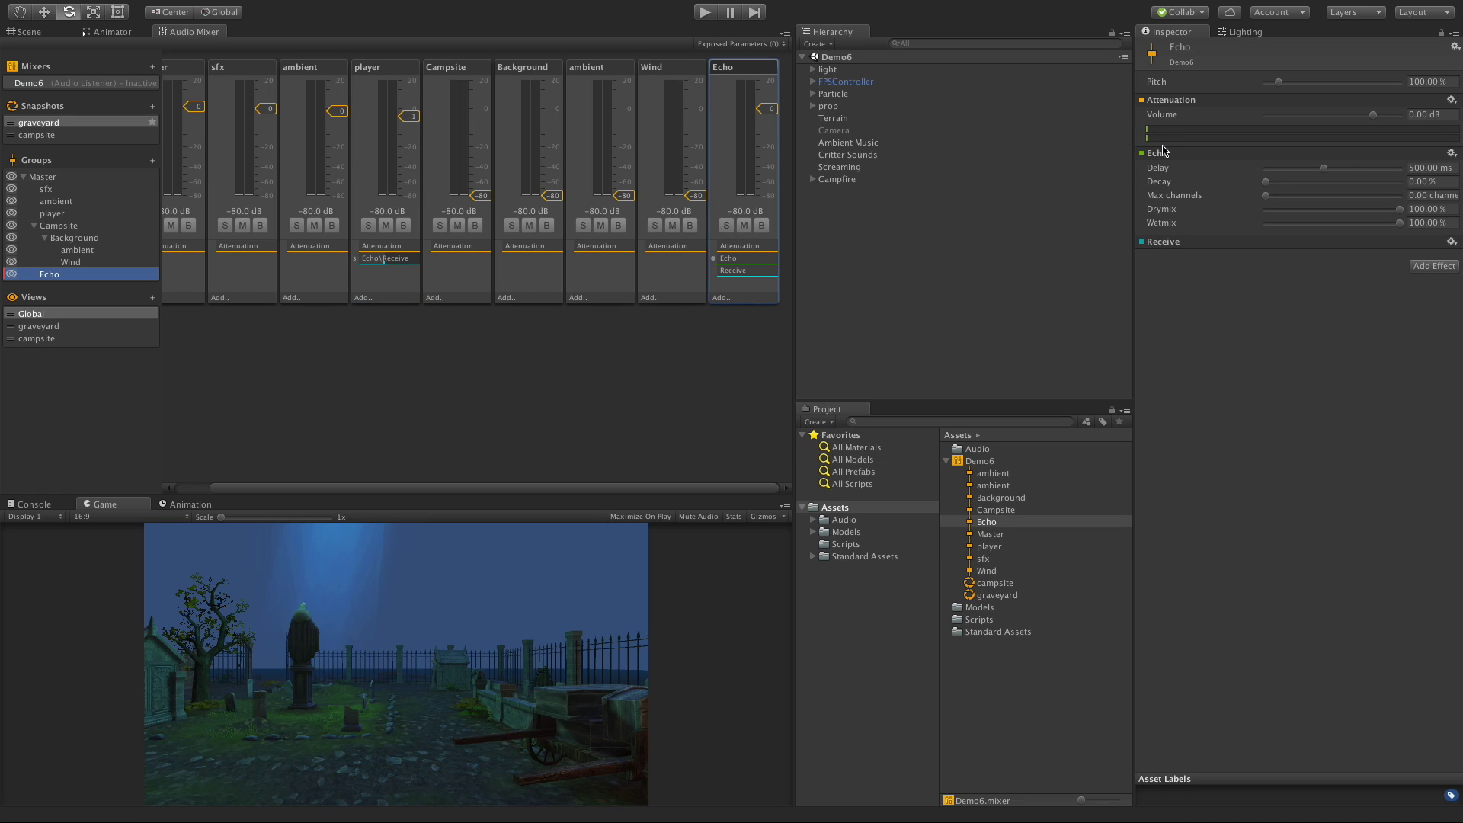
drag(1161, 155, 1169, 285)
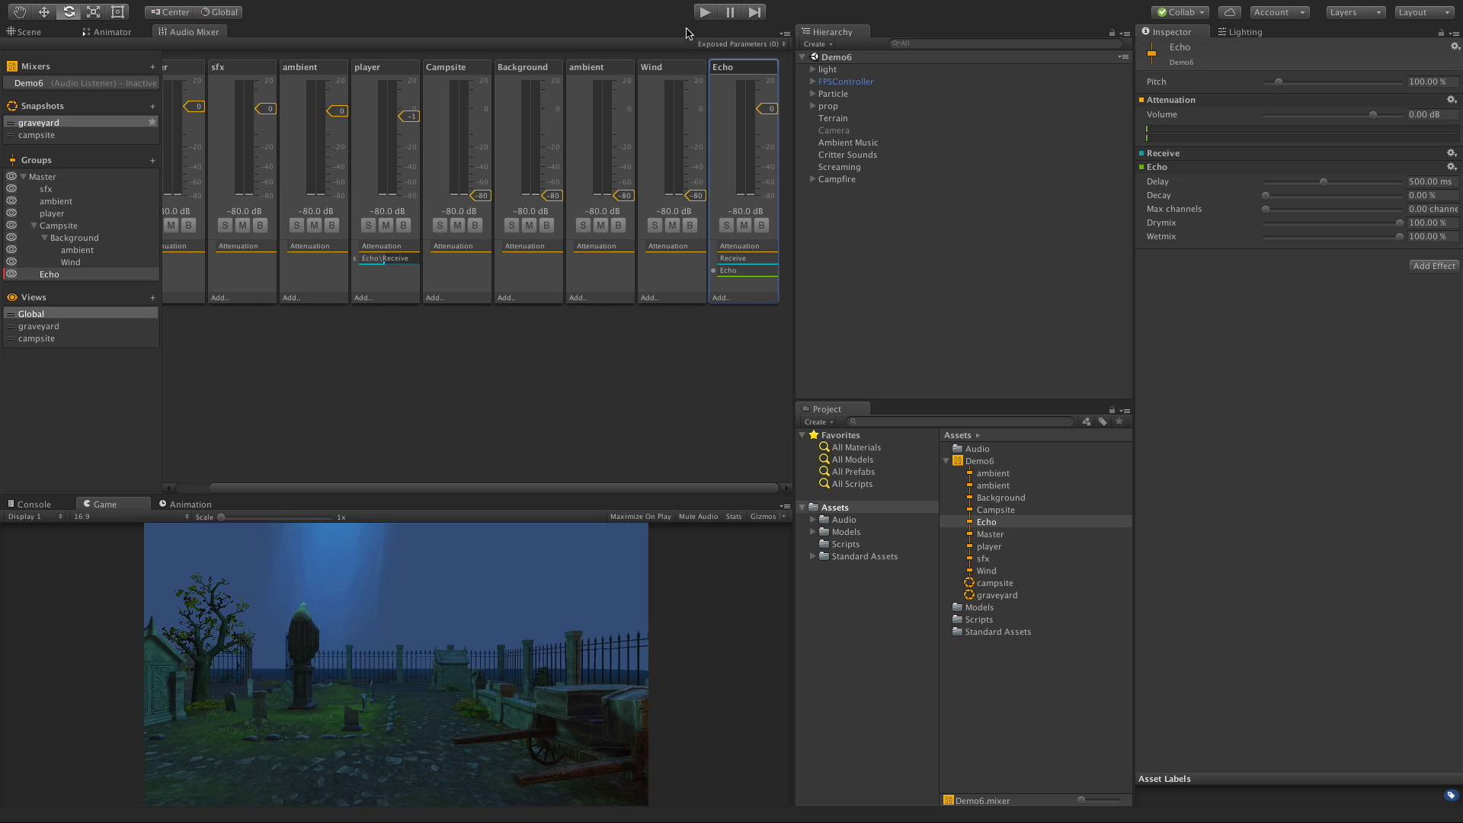
click(704, 13)
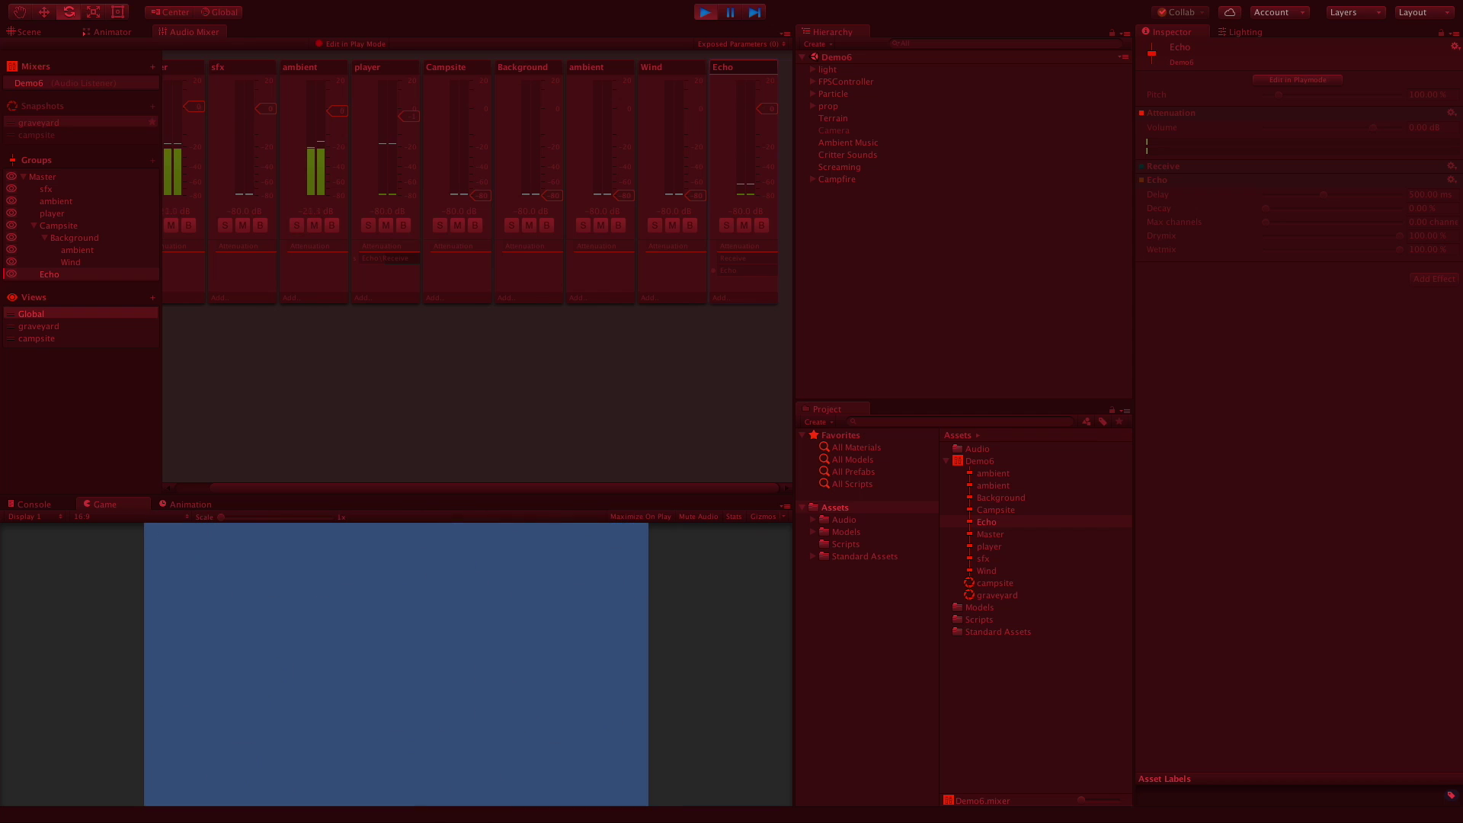
Step: Solo the player and Echo groups and turn on Edit in Play Mode
click(289, 231)
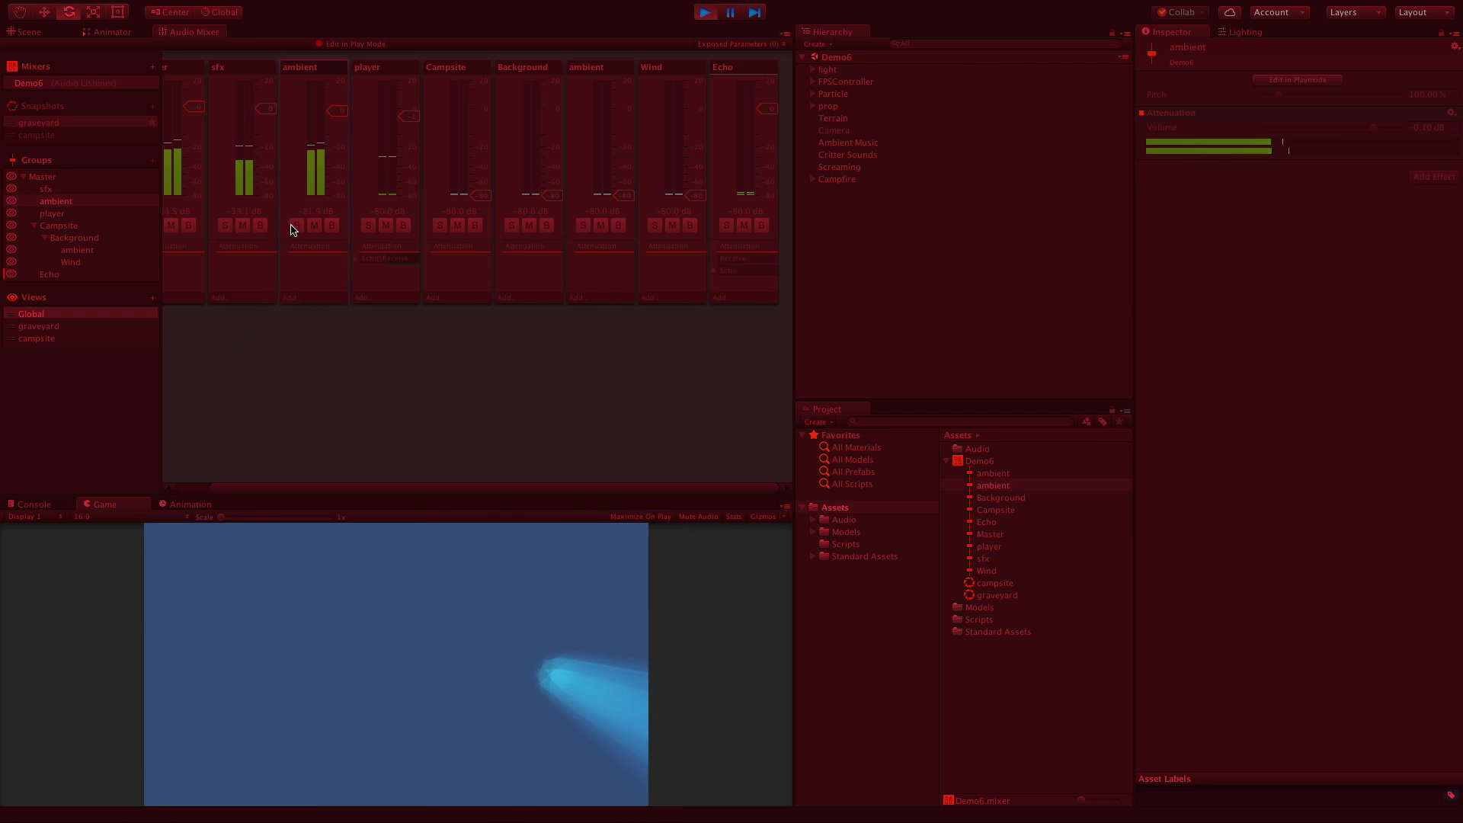
click(368, 225)
click(728, 236)
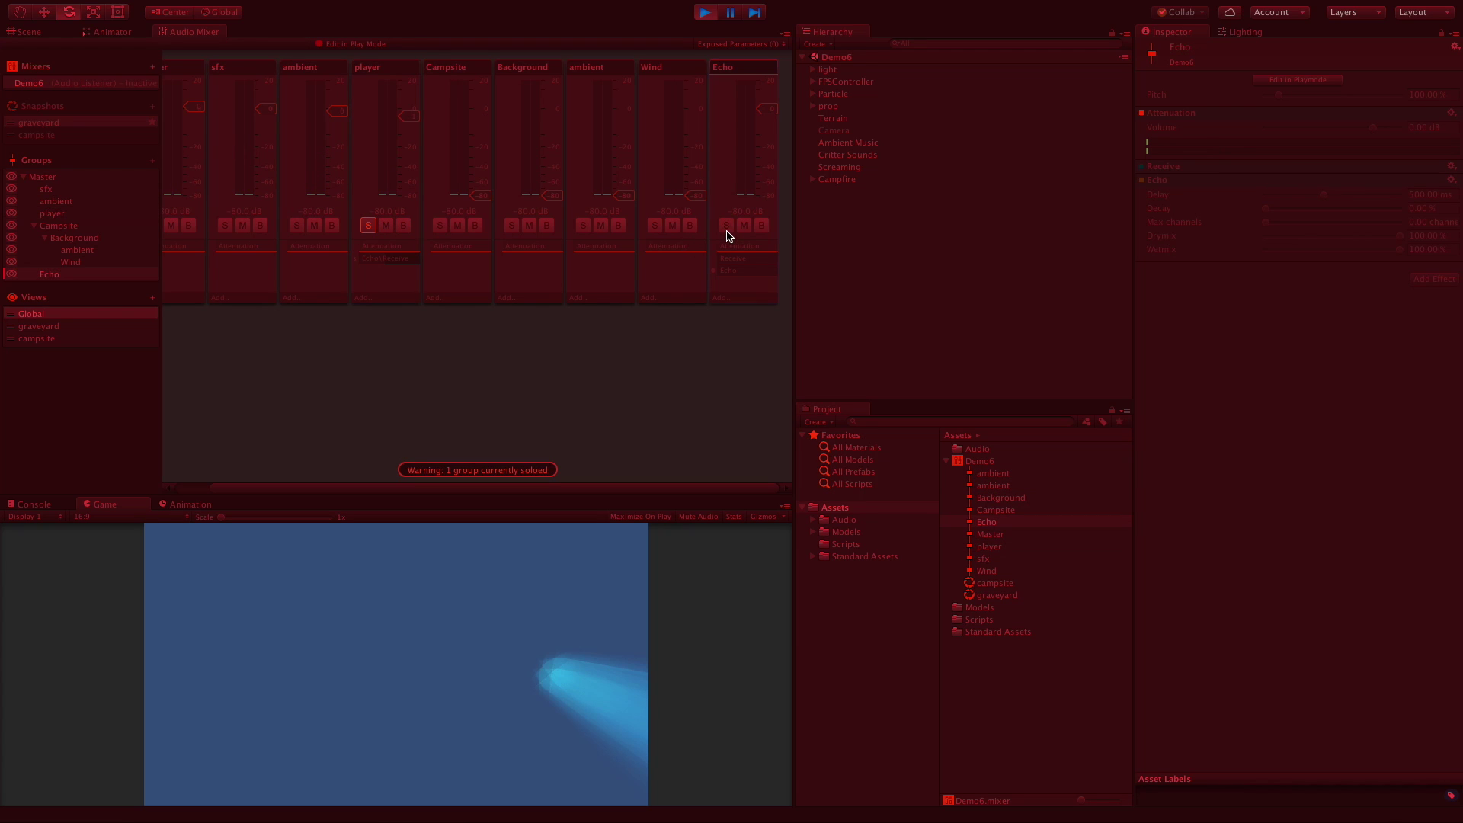
click(727, 226)
click(348, 44)
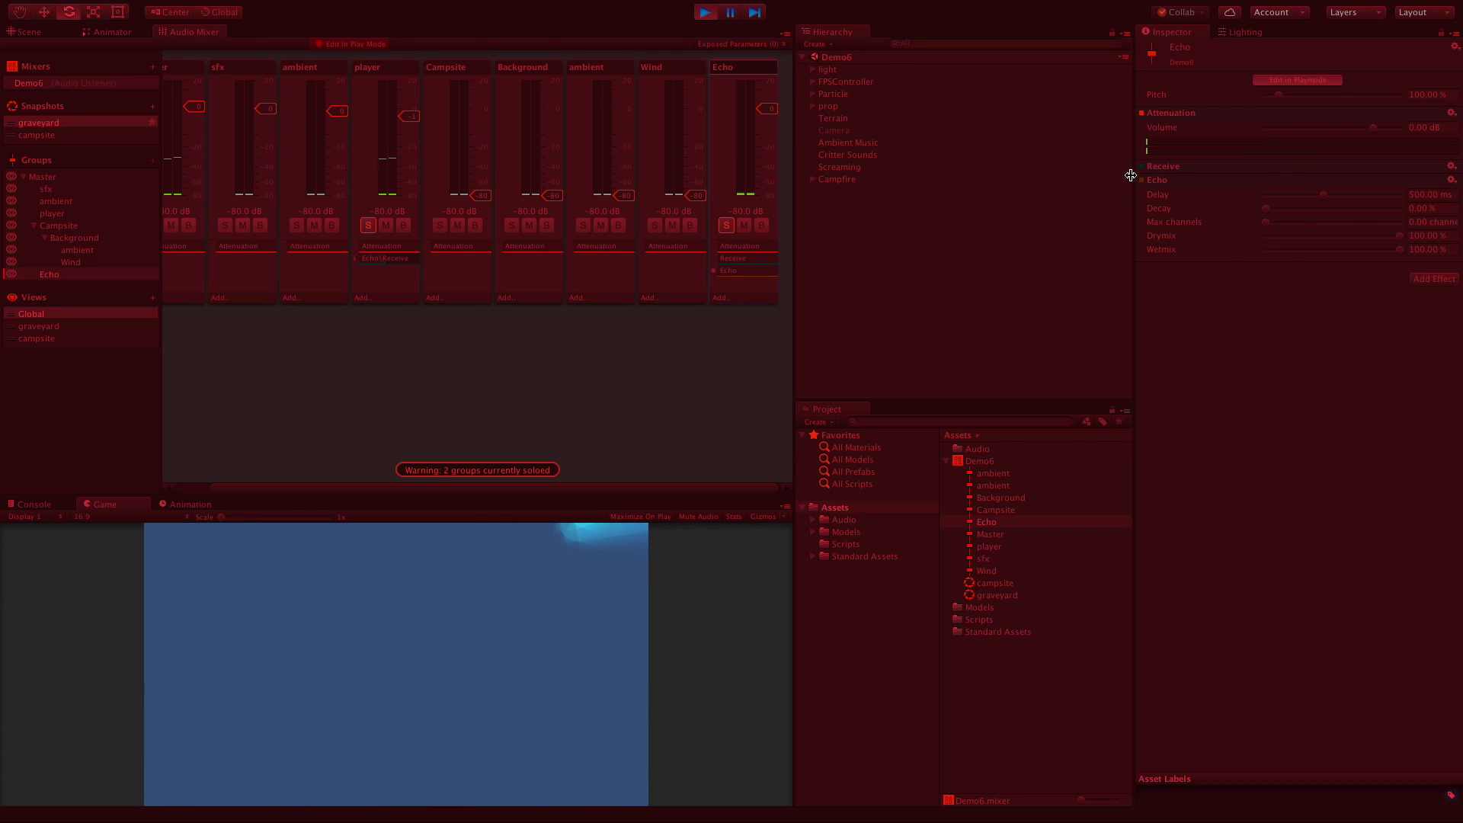
Step: Push the player group's Send level to Echo\Receive up to 0.00 dB
click(409, 272)
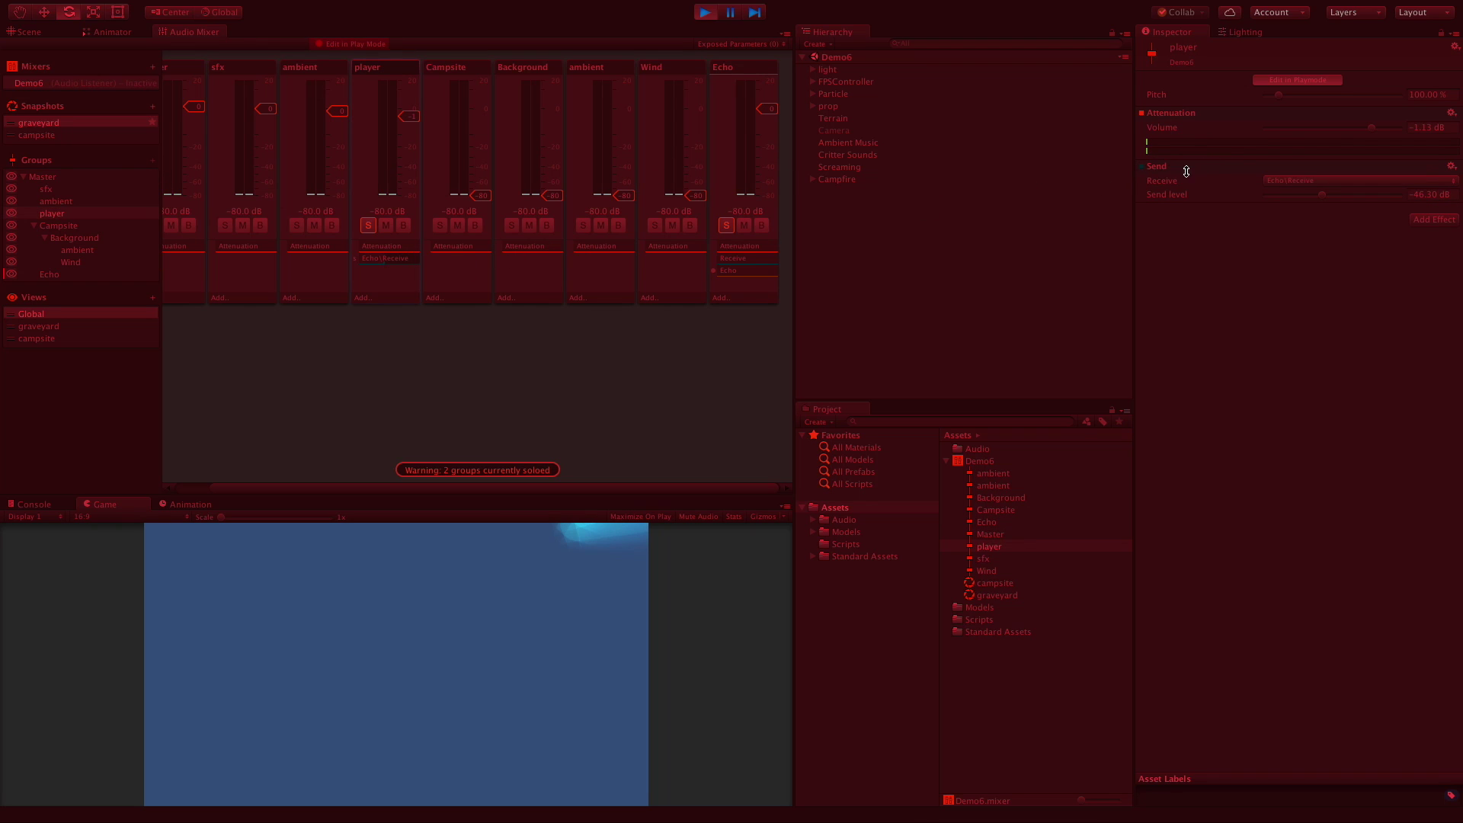
drag(1321, 196, 1437, 196)
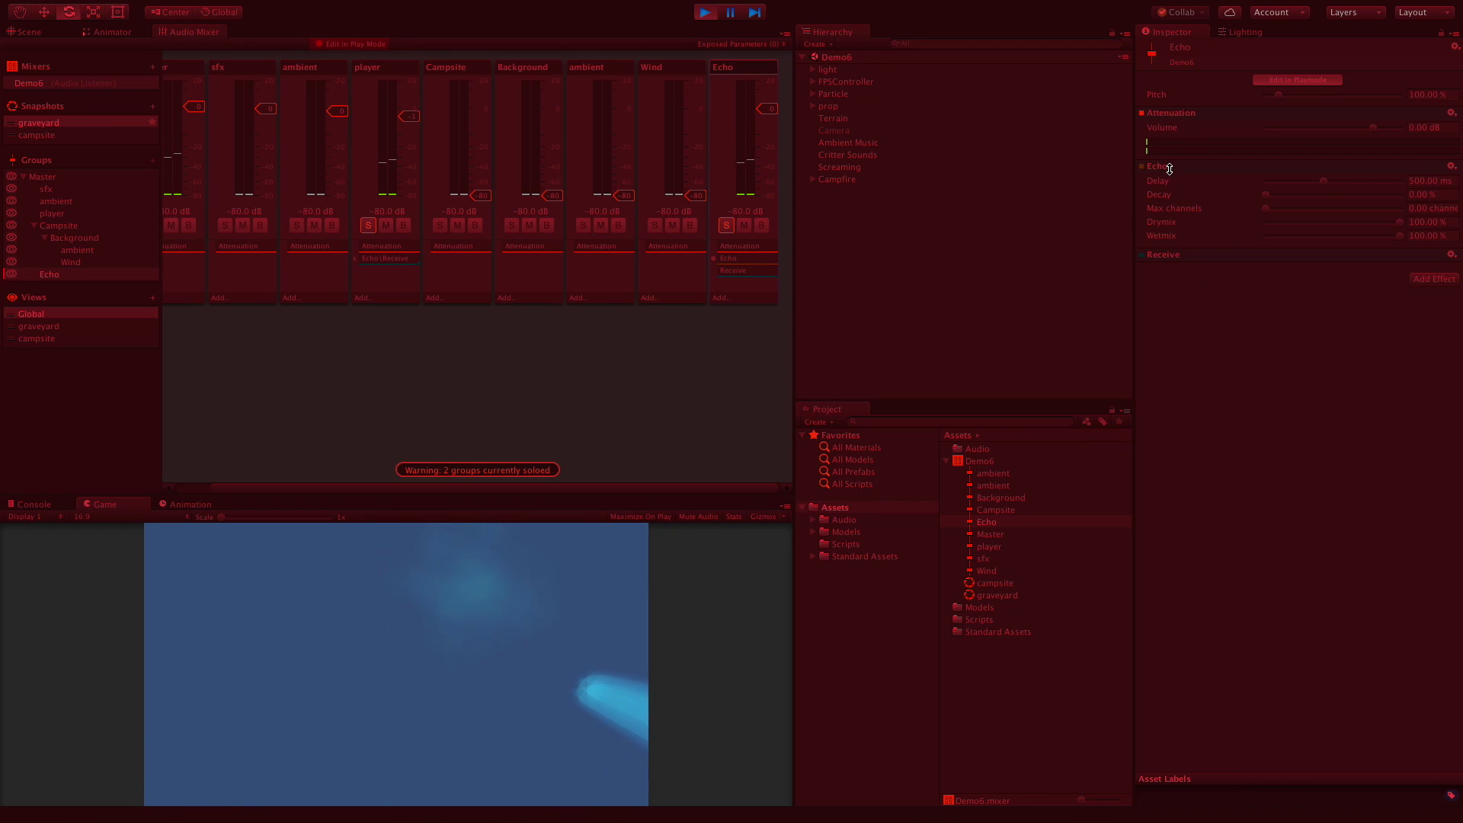
Step: Drag the Echo effect below Receive on the Echo group, then select the Campsite group
drag(1170, 168, 1180, 276)
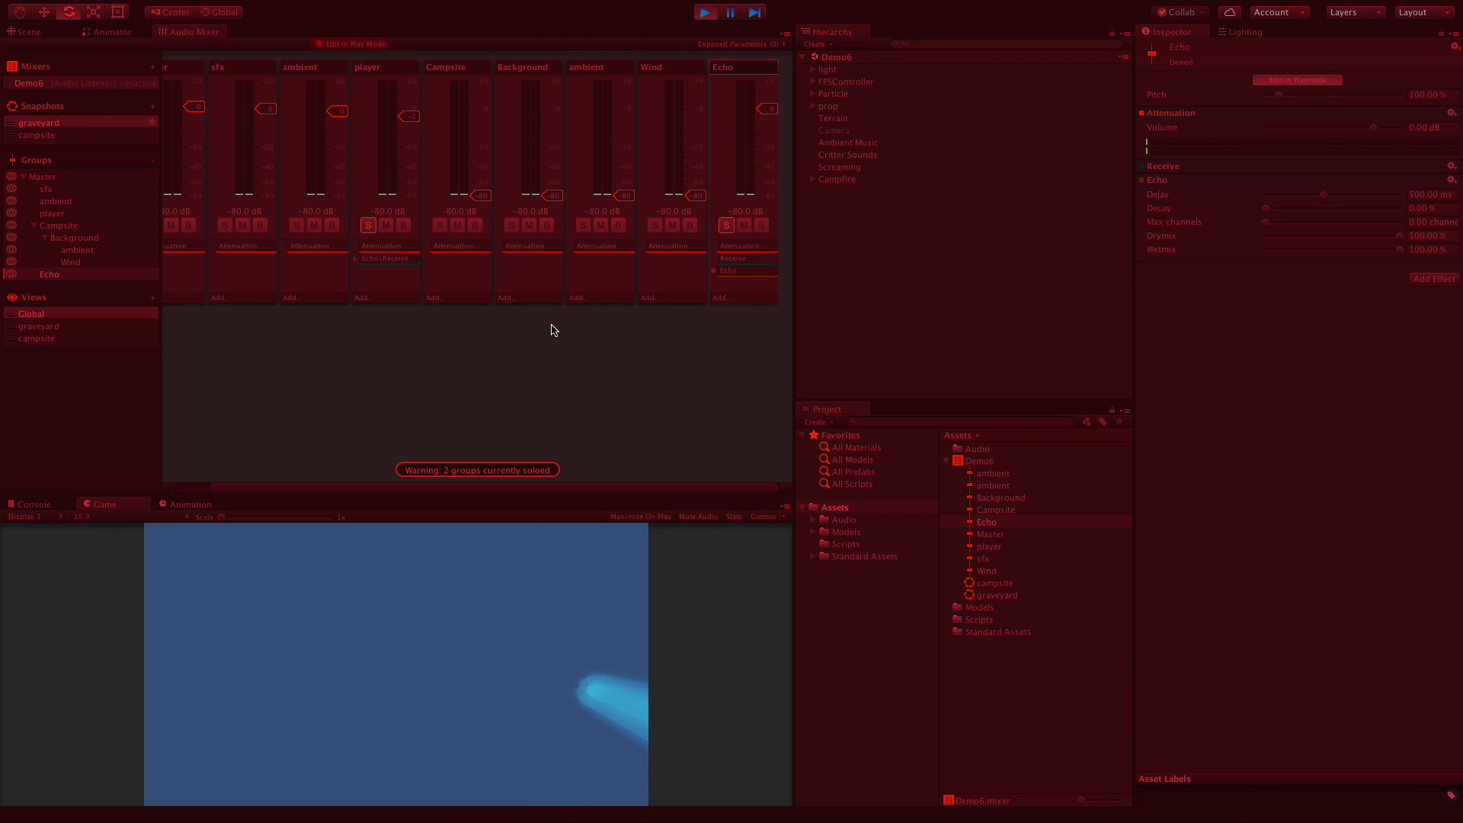
click(489, 282)
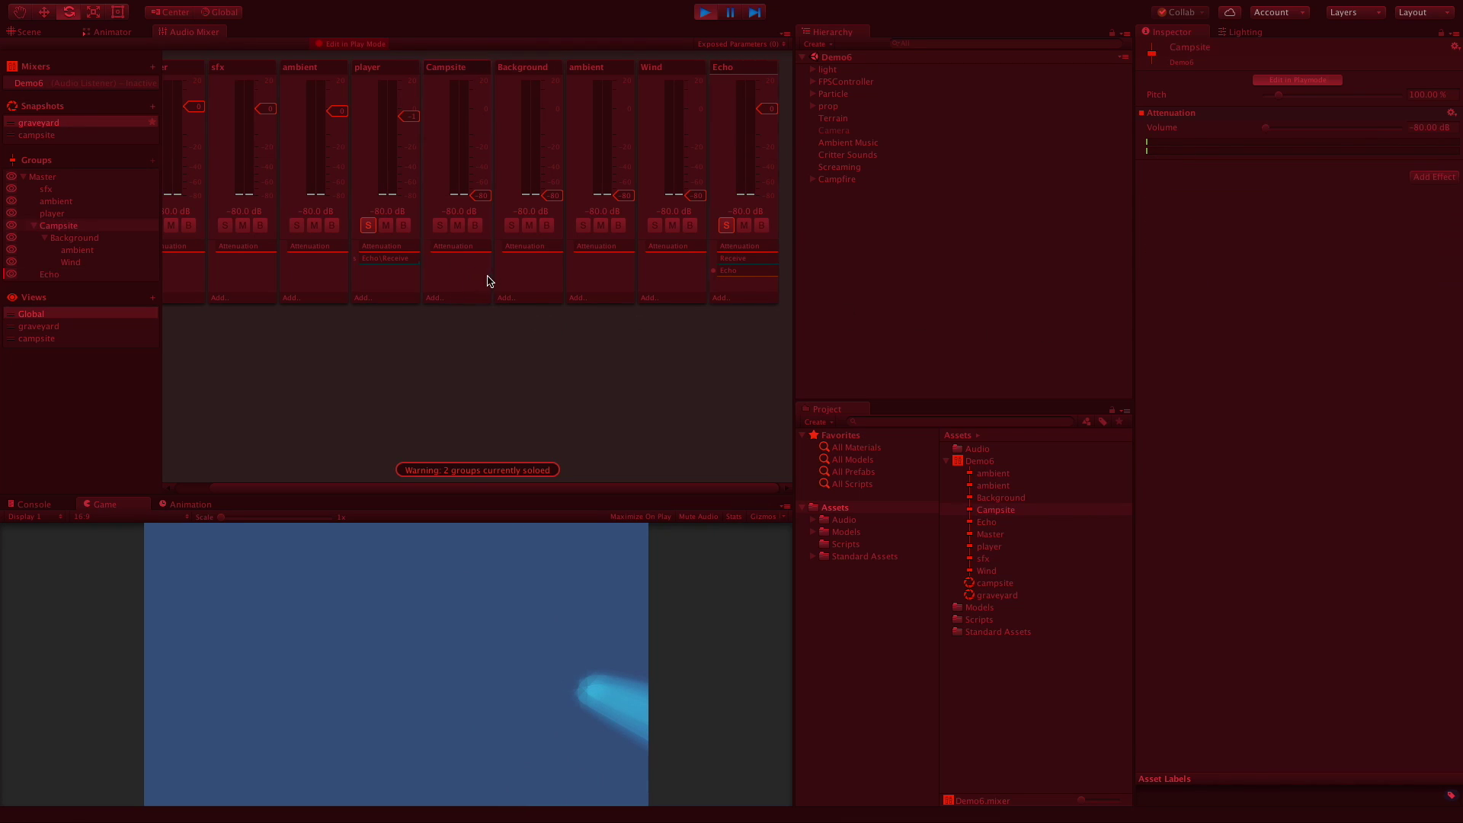
Step: Move the player's Send above Attenuation, drop its volume to -80 dB, and walk around in-game to listen
click(399, 254)
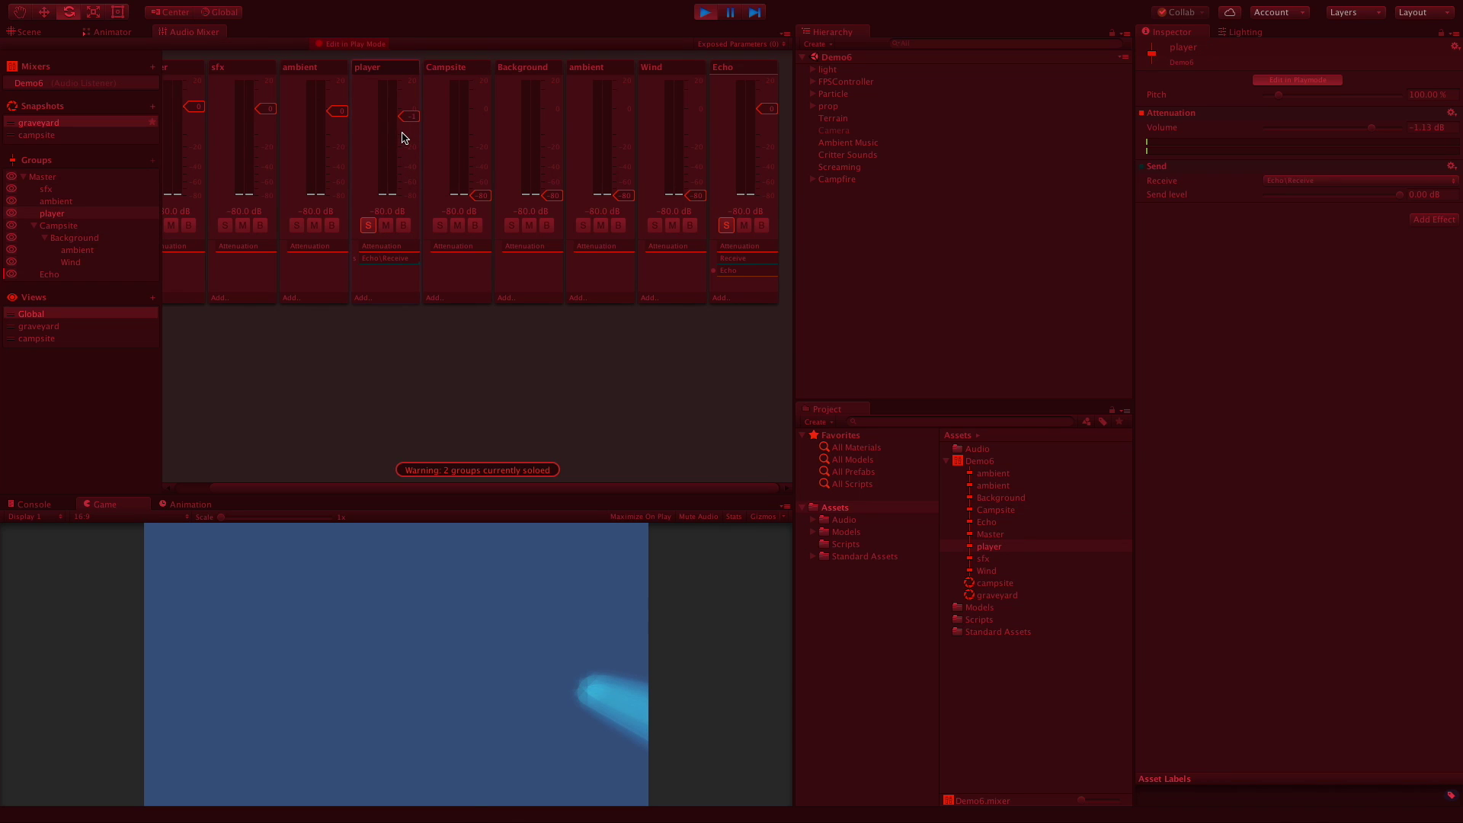
drag(390, 254, 392, 277)
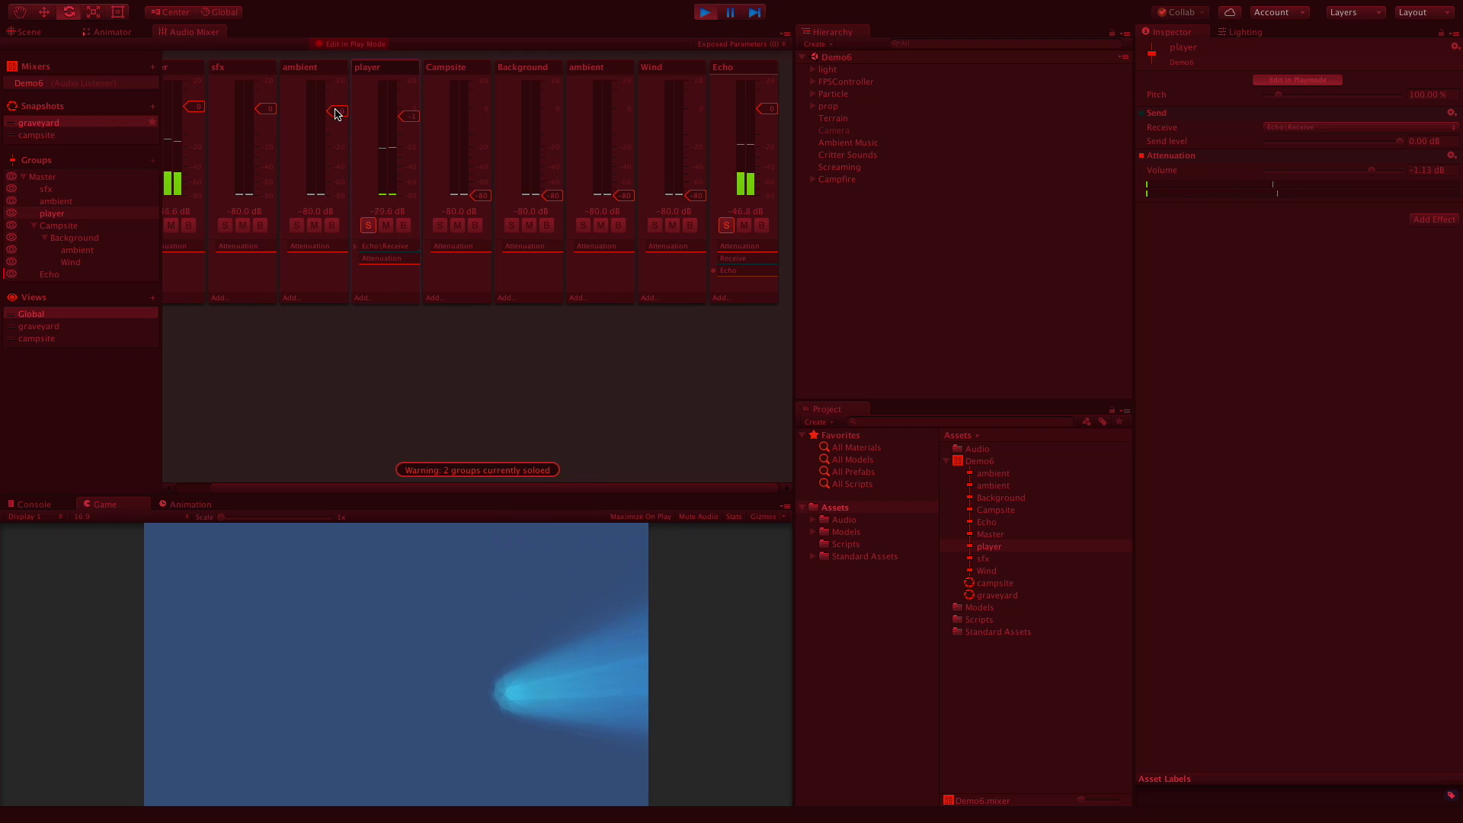
drag(410, 117, 405, 209)
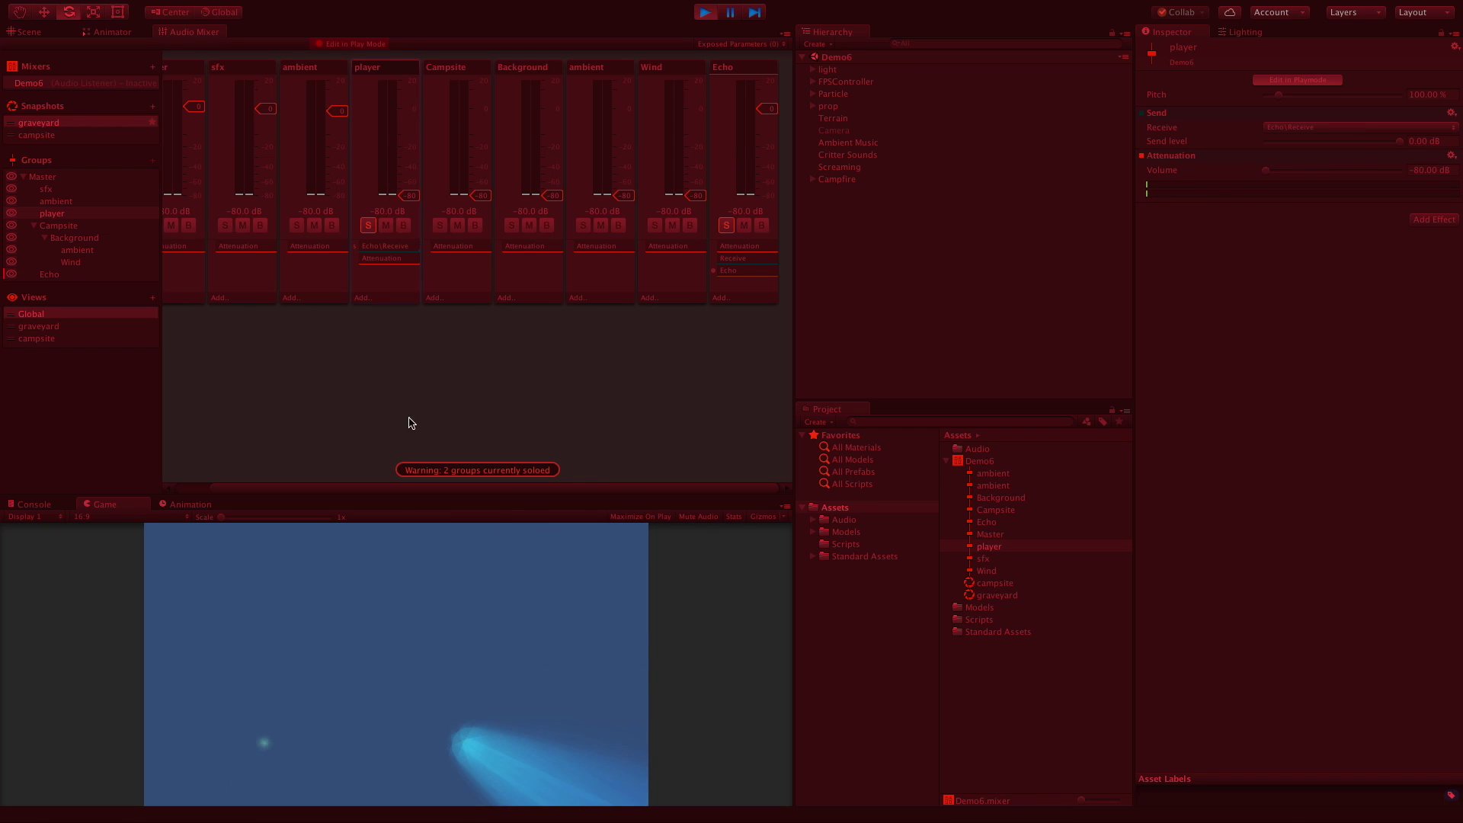
click(411, 798)
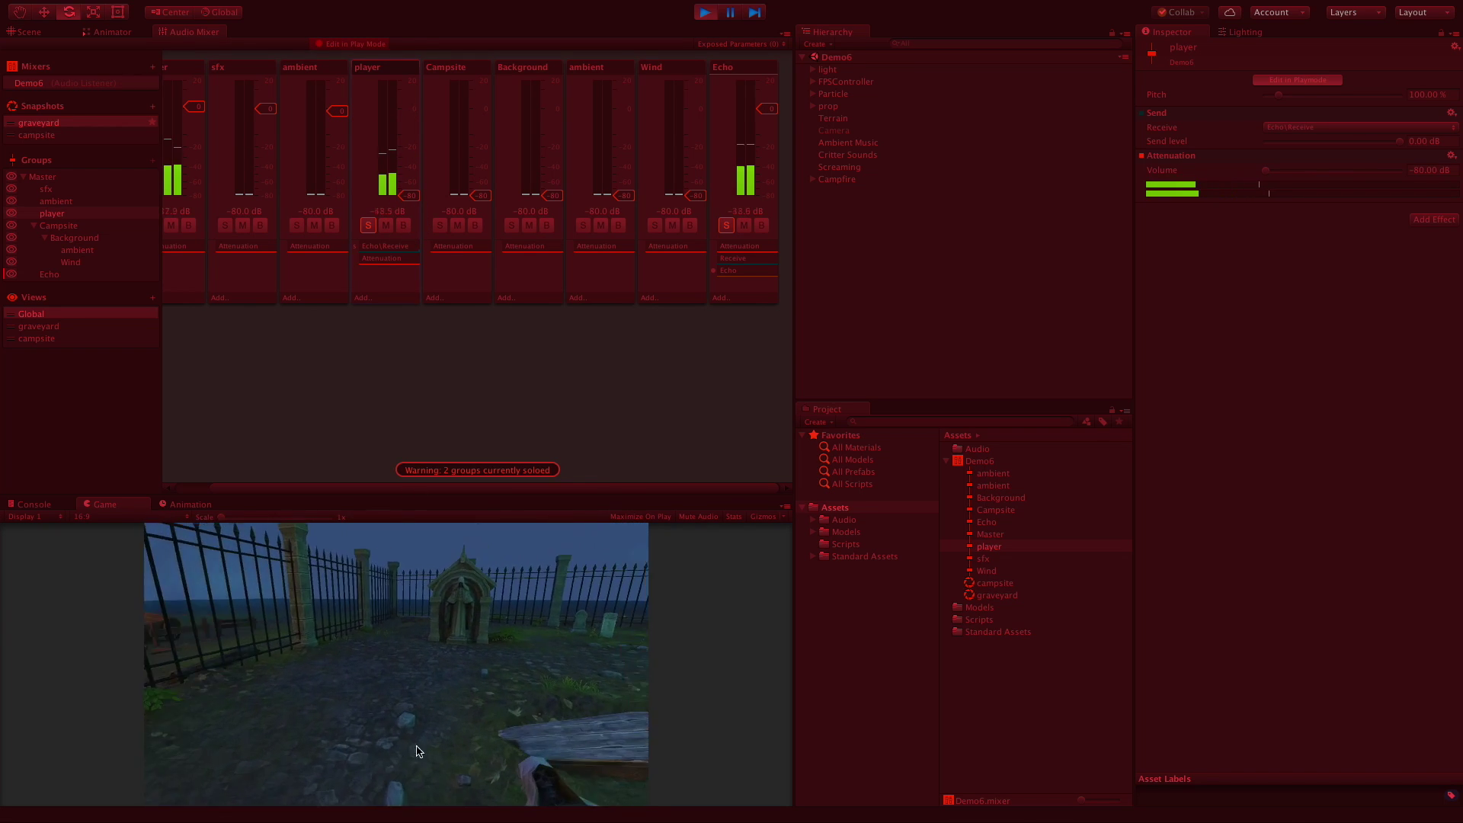
key(w)
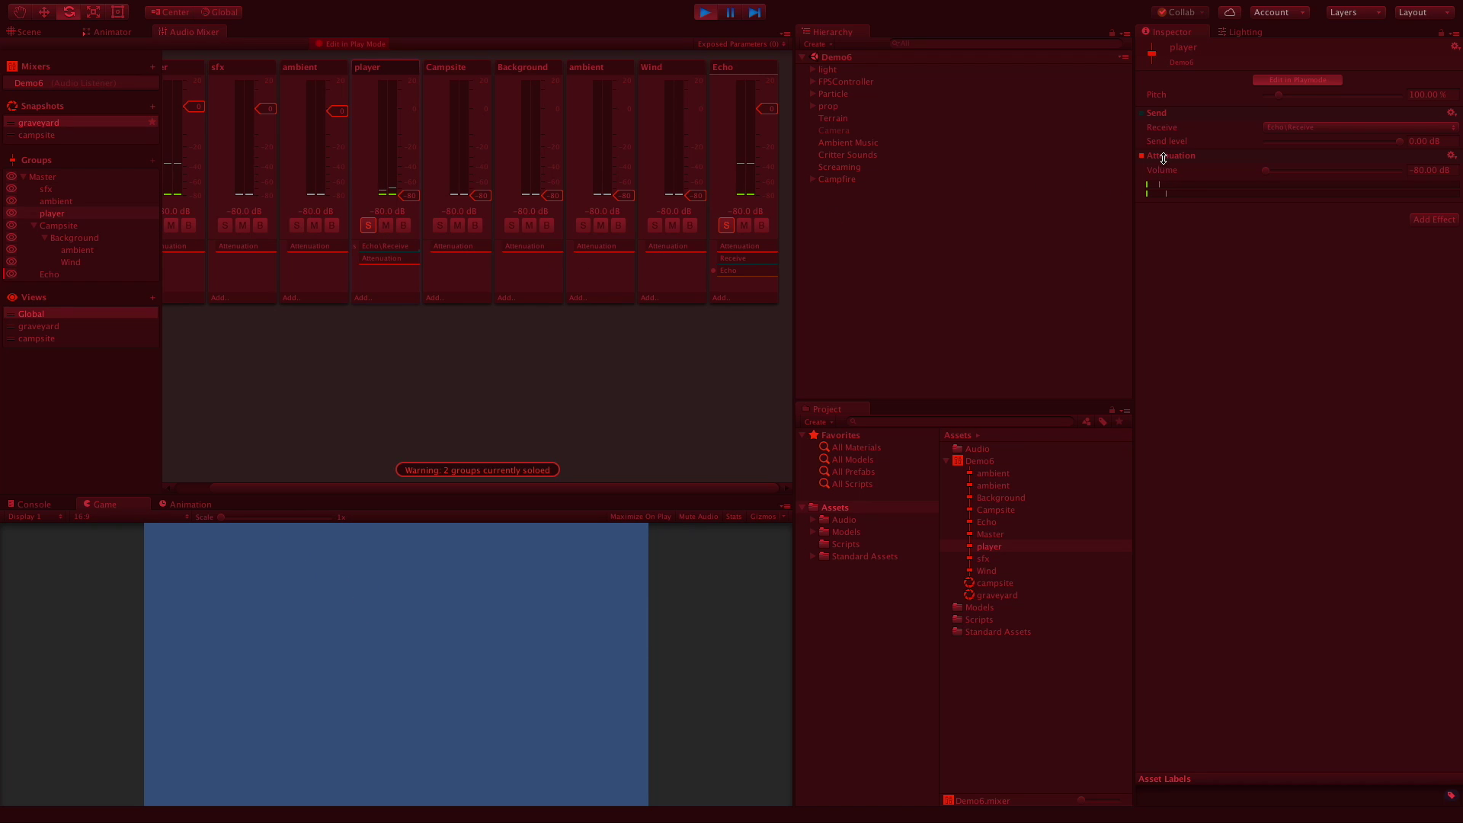
Step: Put the player's Attenuation back above Send, raise its fader to 0.11 dB, and stop Play mode
drag(1164, 155, 1170, 112)
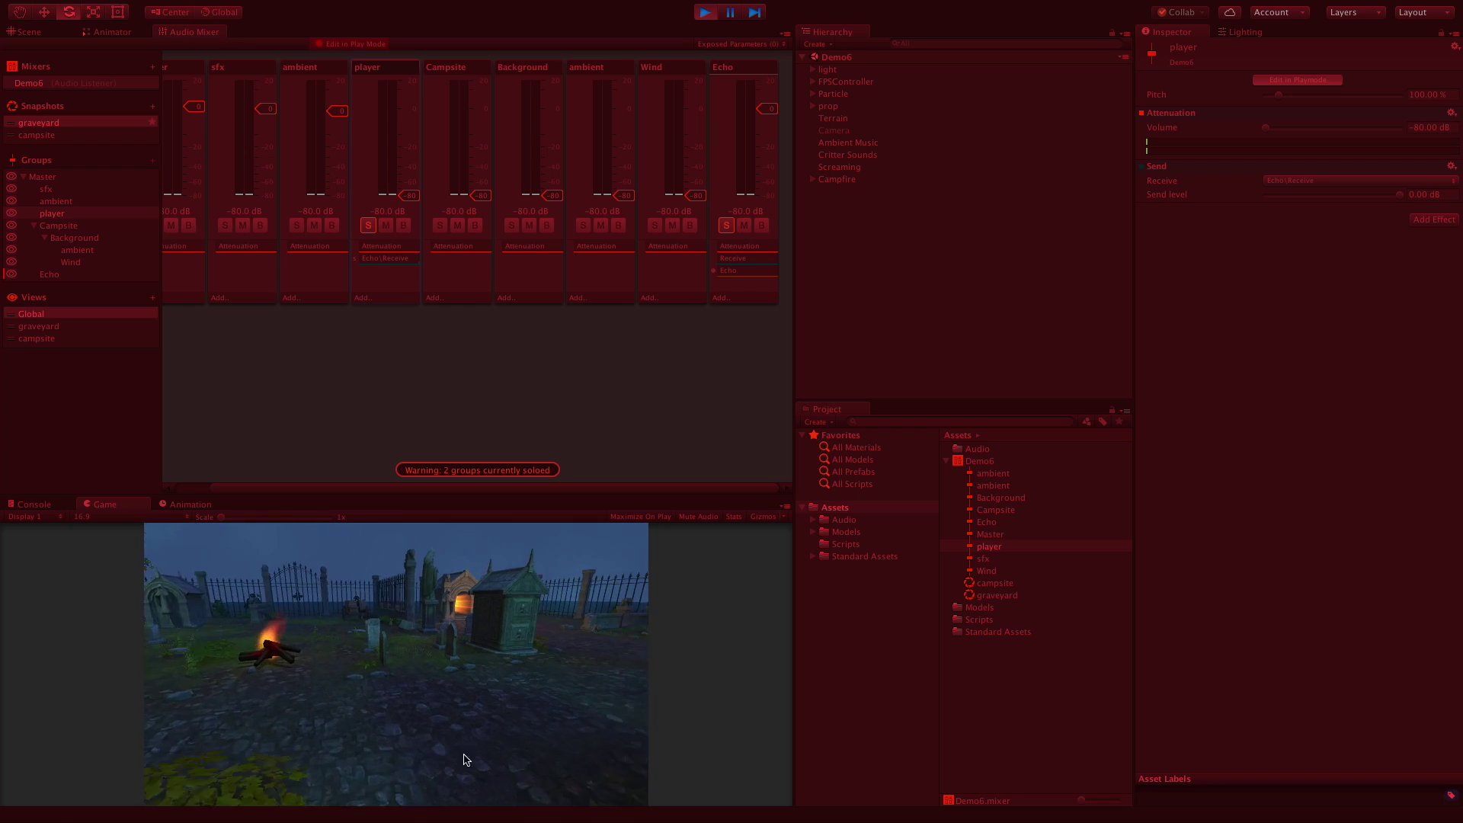
click(418, 194)
drag(418, 194, 420, 109)
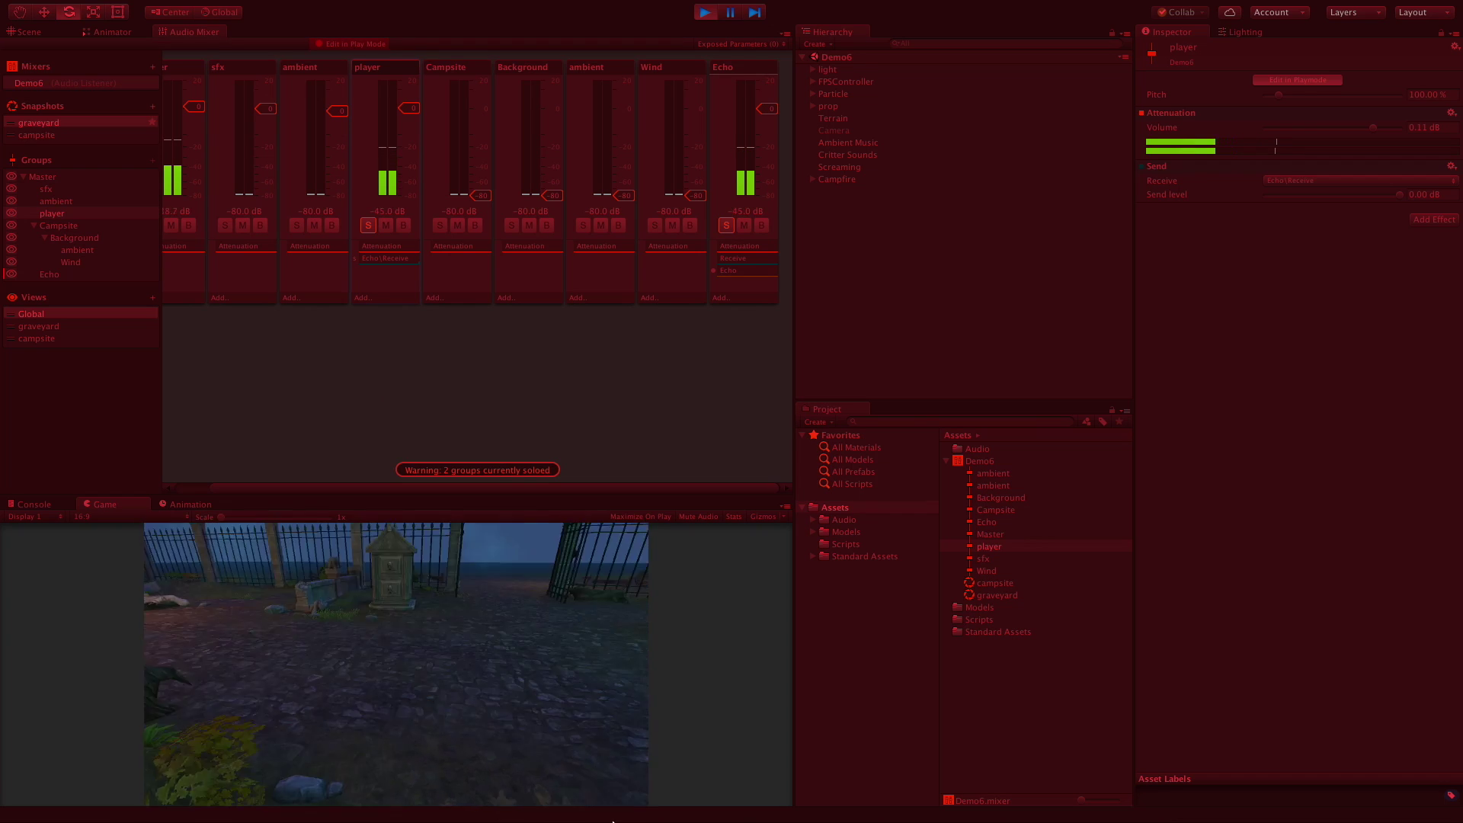
click(706, 13)
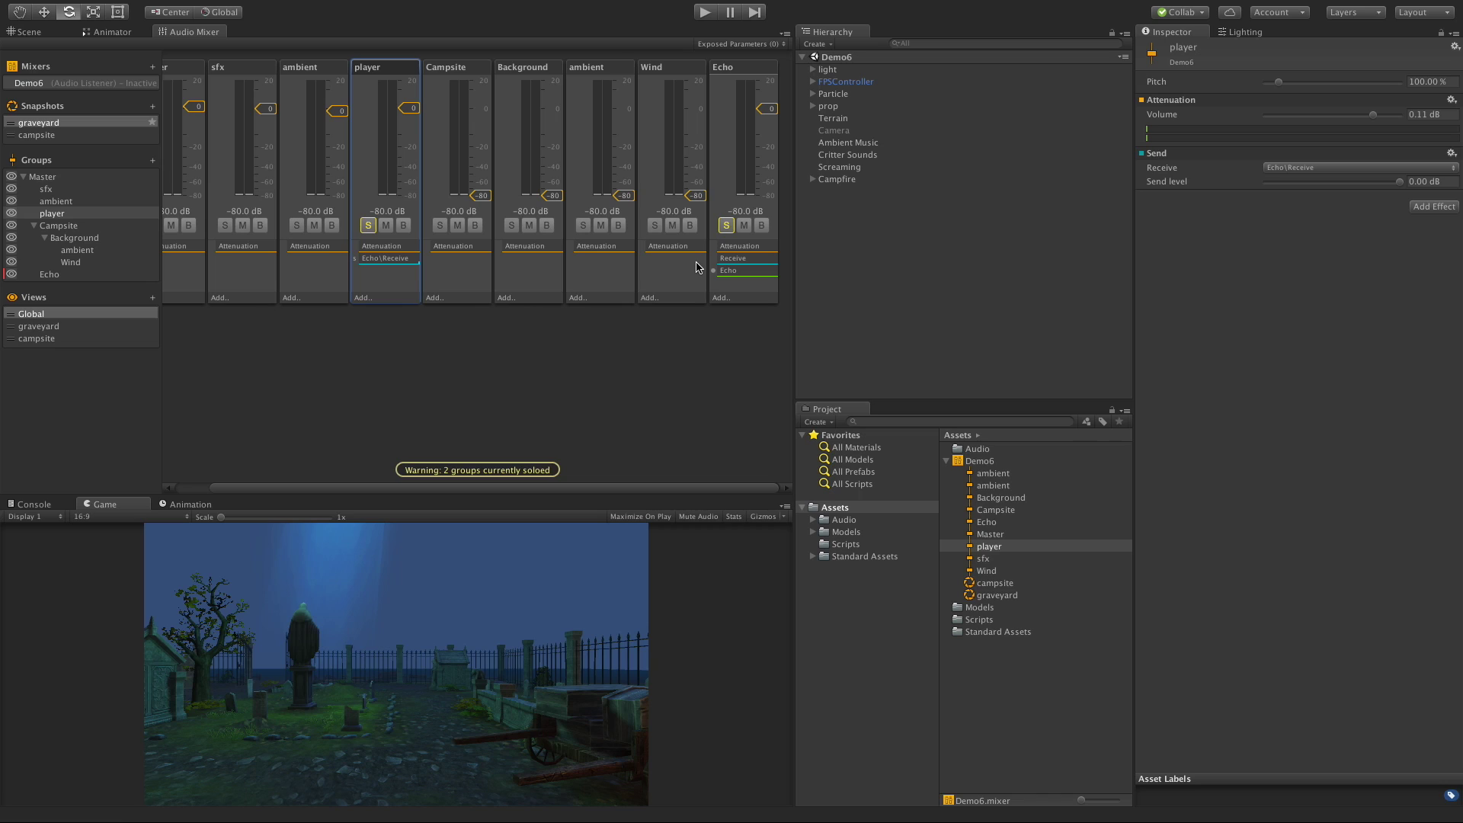
Step: Add an SFX Reverb after the Echo effect on the Echo bus, then switch to the Scene view
click(948, 215)
click(723, 299)
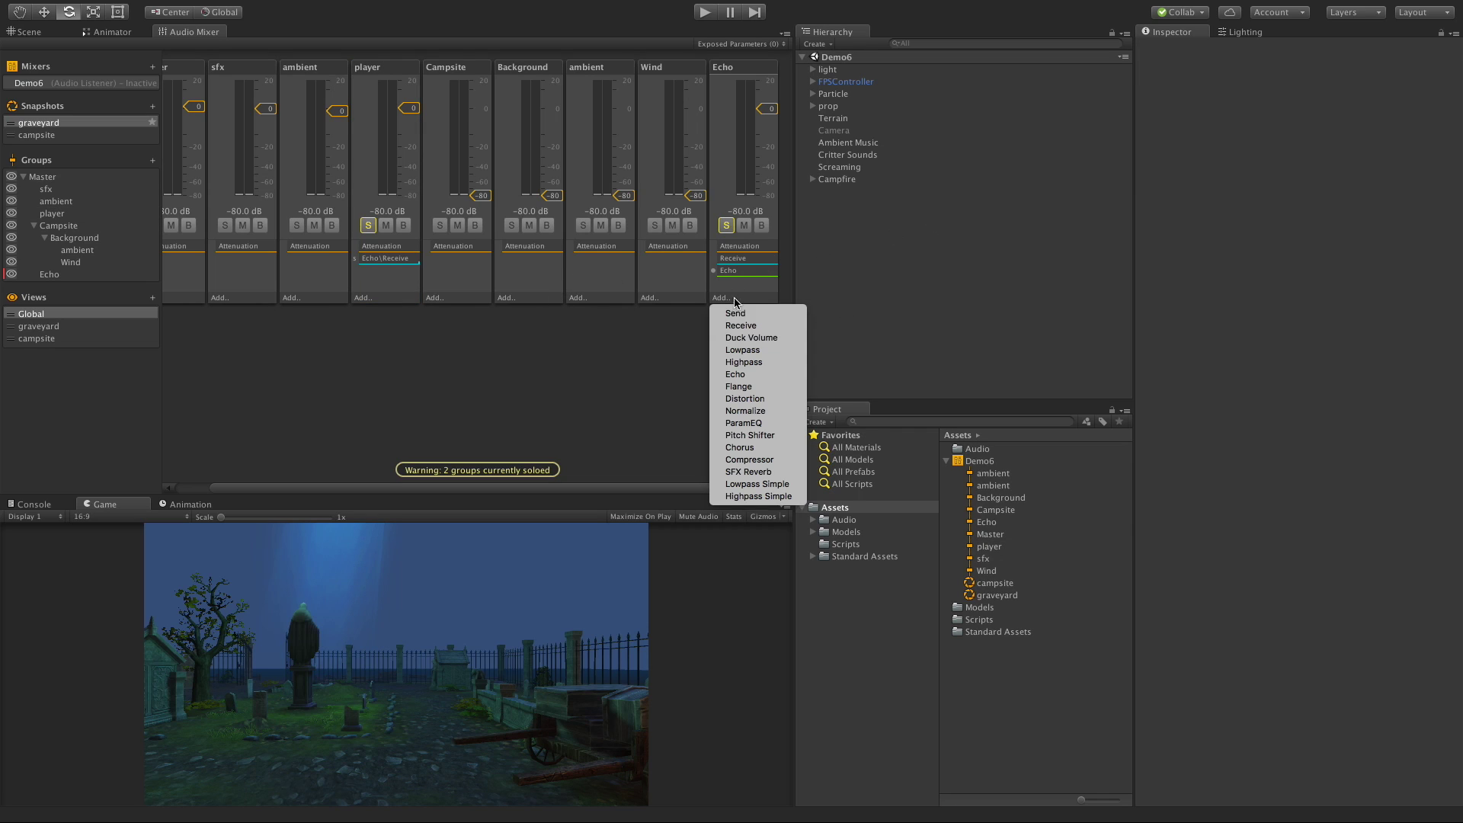
click(769, 473)
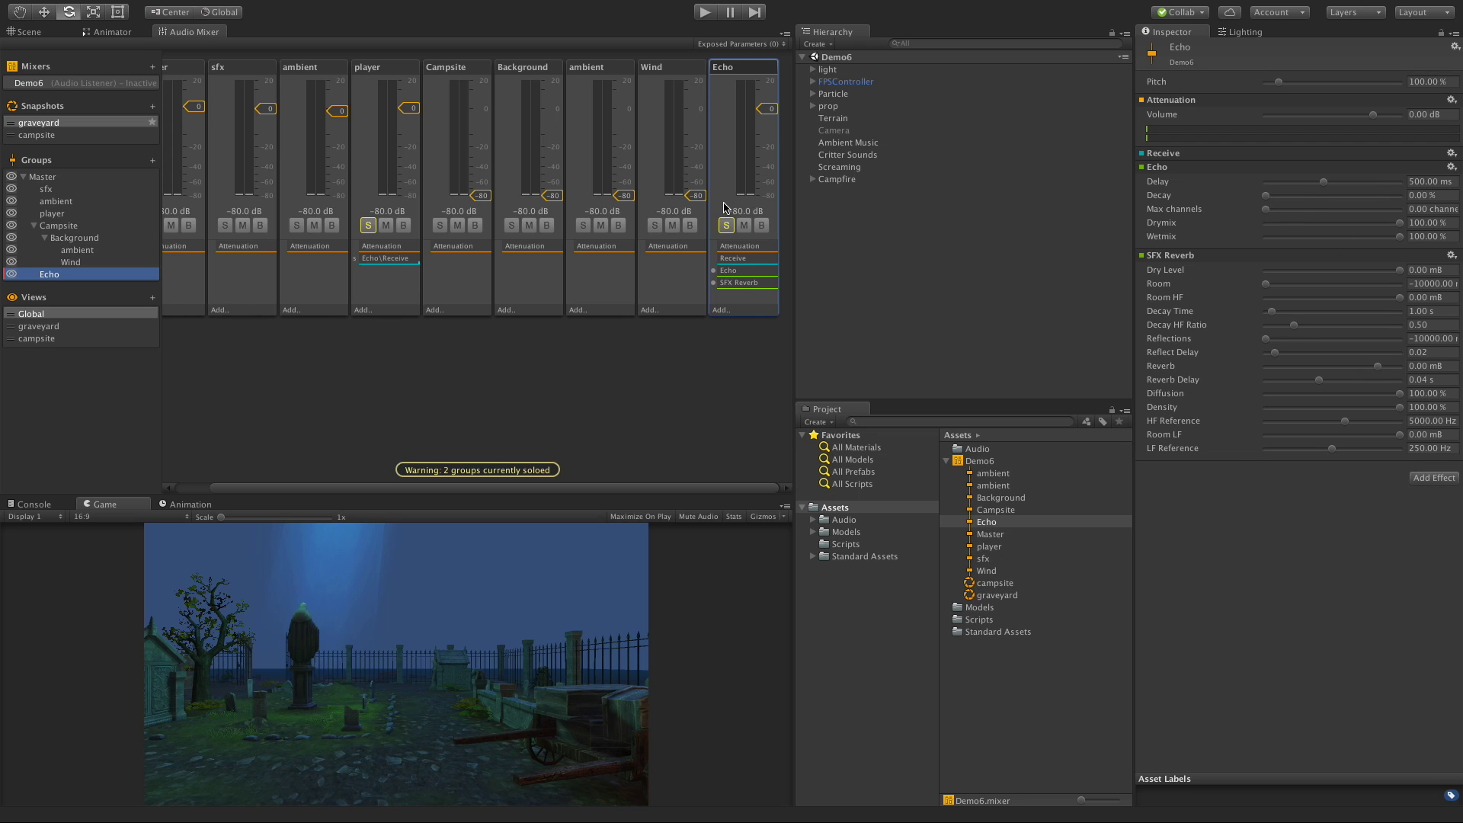
click(31, 32)
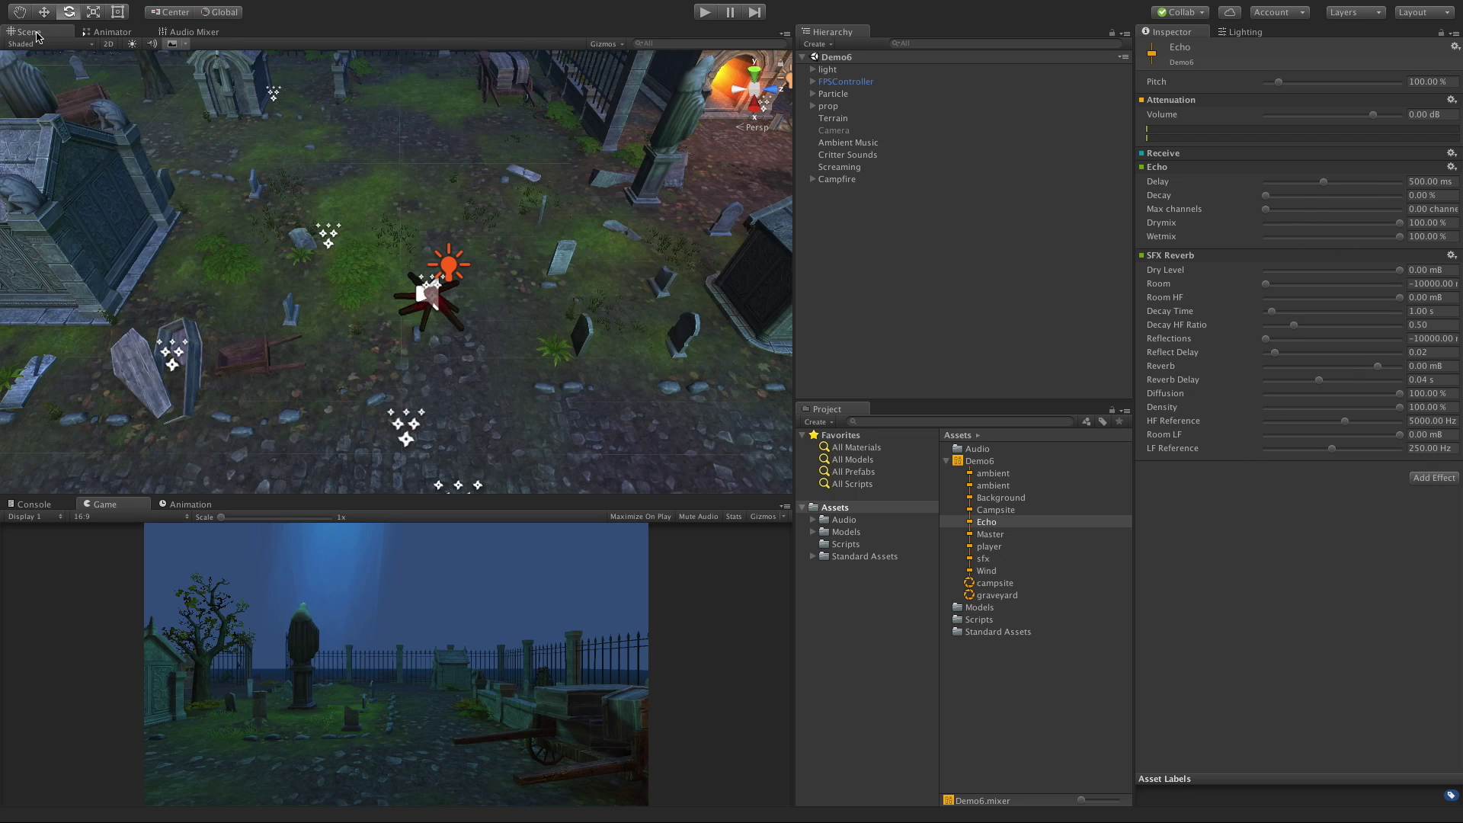
Step: Add an Audio Reverb Filter with the Cave preset (2.91 decay) to Campfire and copy the component
click(837, 180)
click(1266, 417)
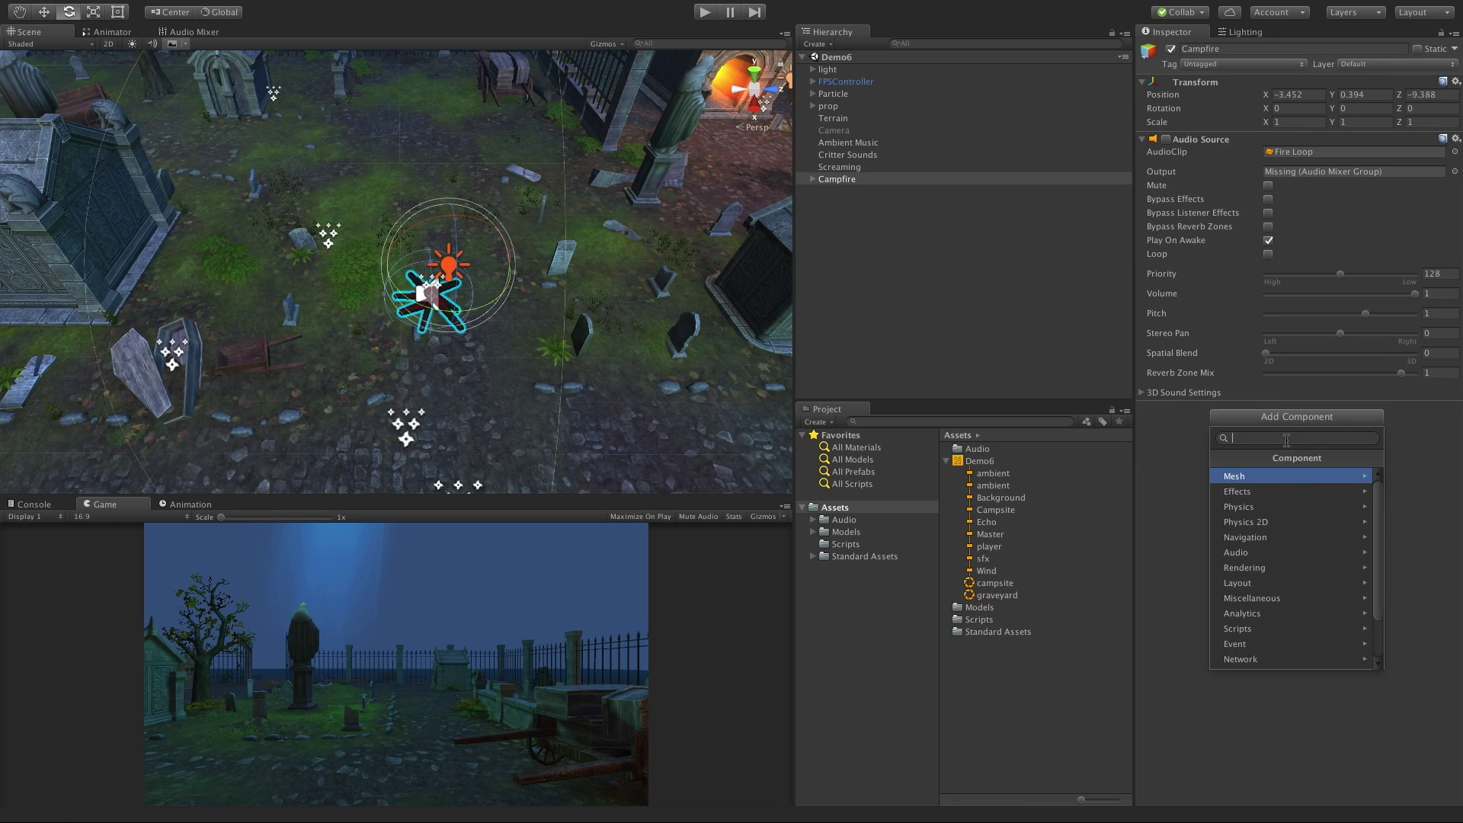
text(audio fi)
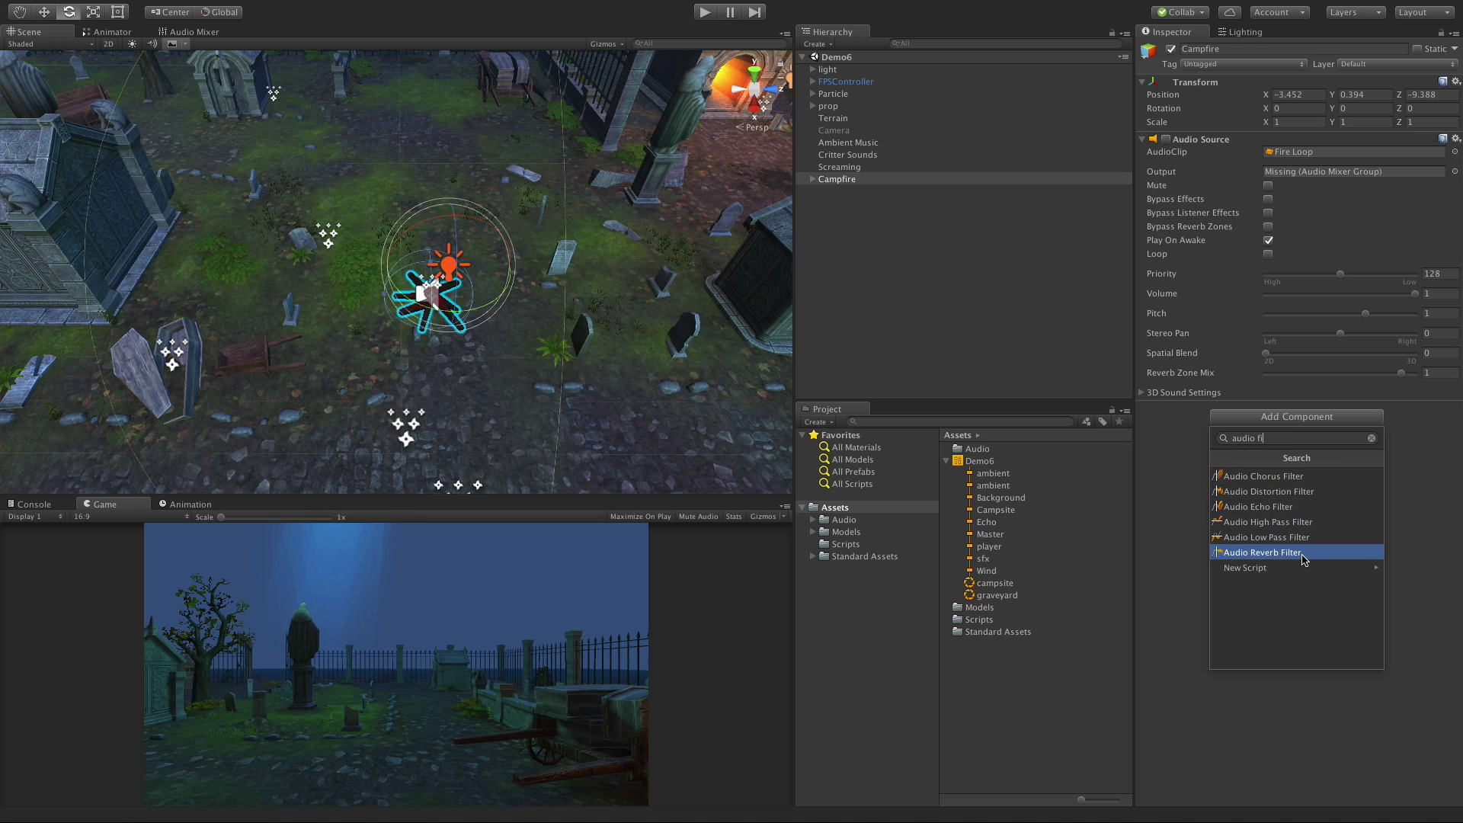
click(1266, 552)
click(1293, 423)
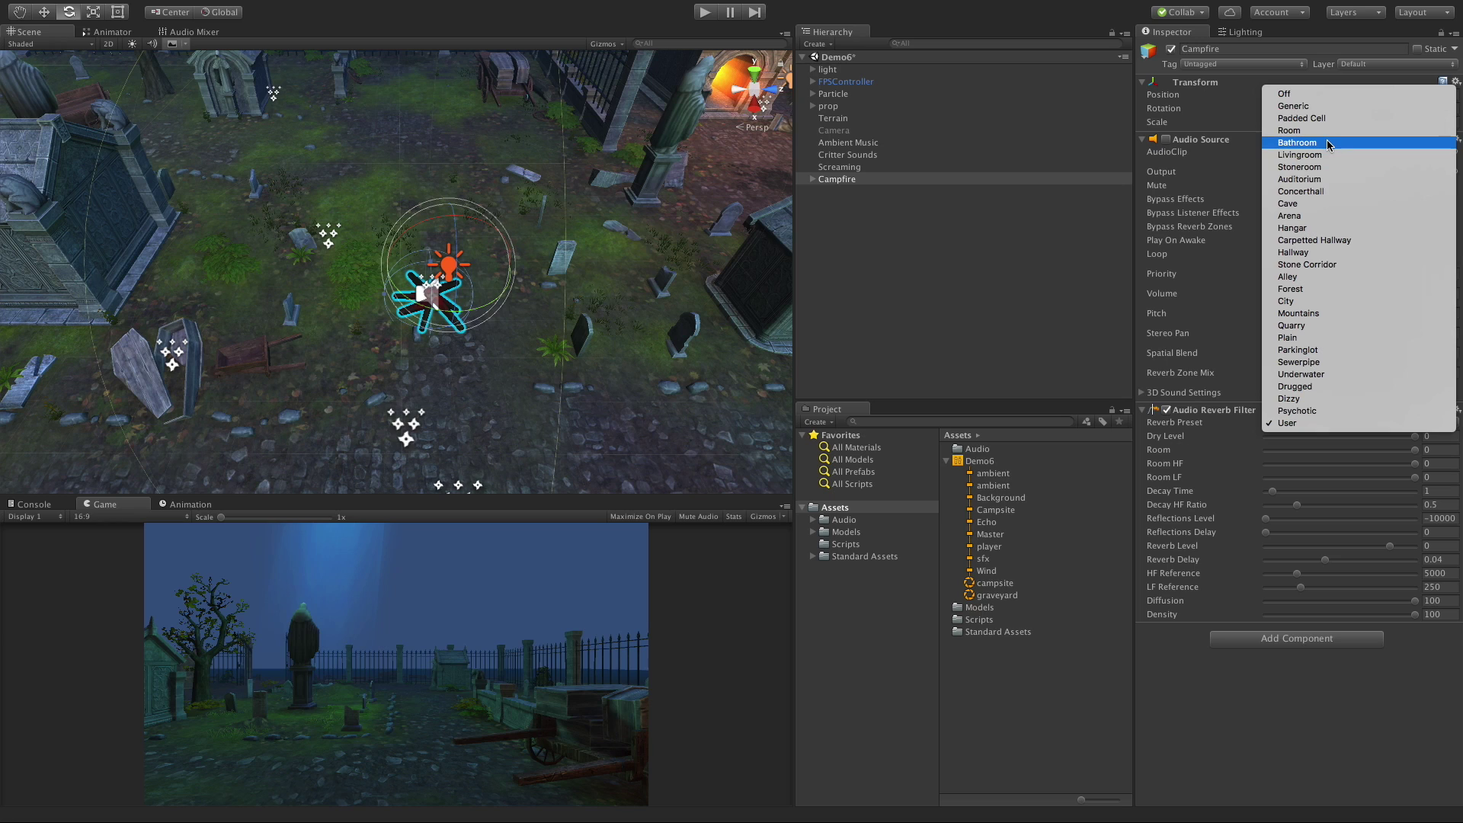
click(1333, 204)
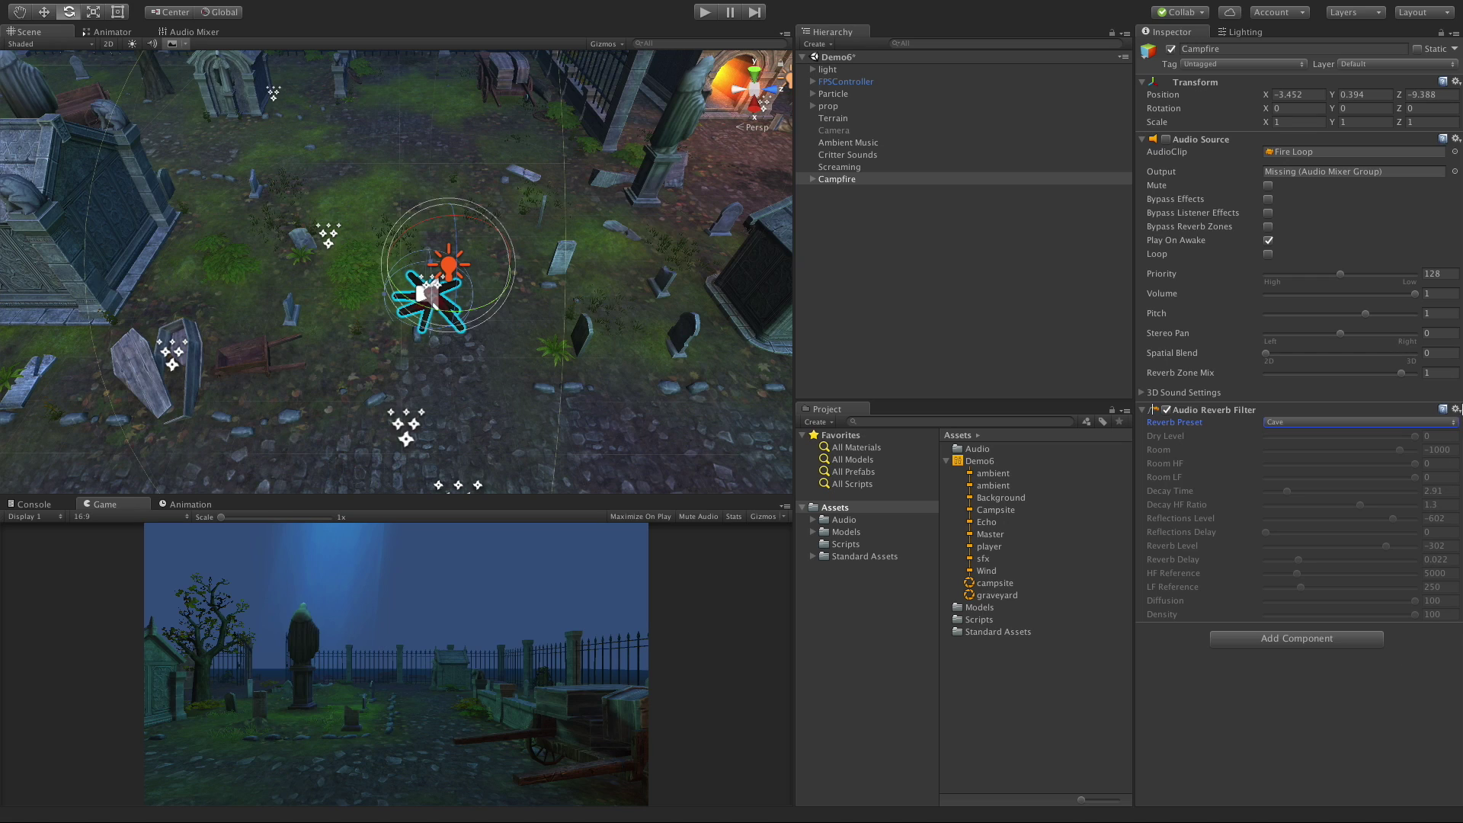
click(1457, 410)
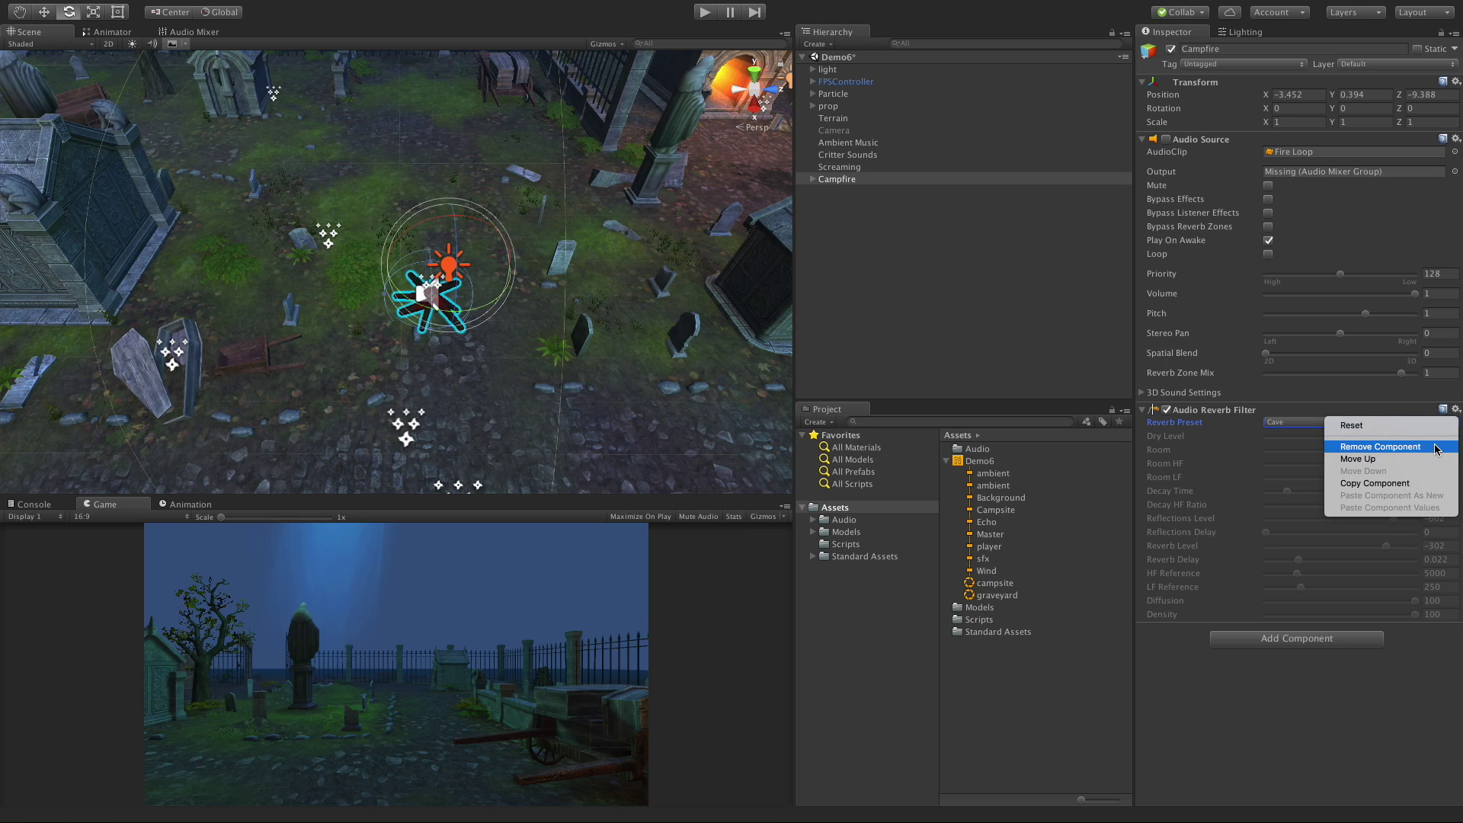
click(1428, 484)
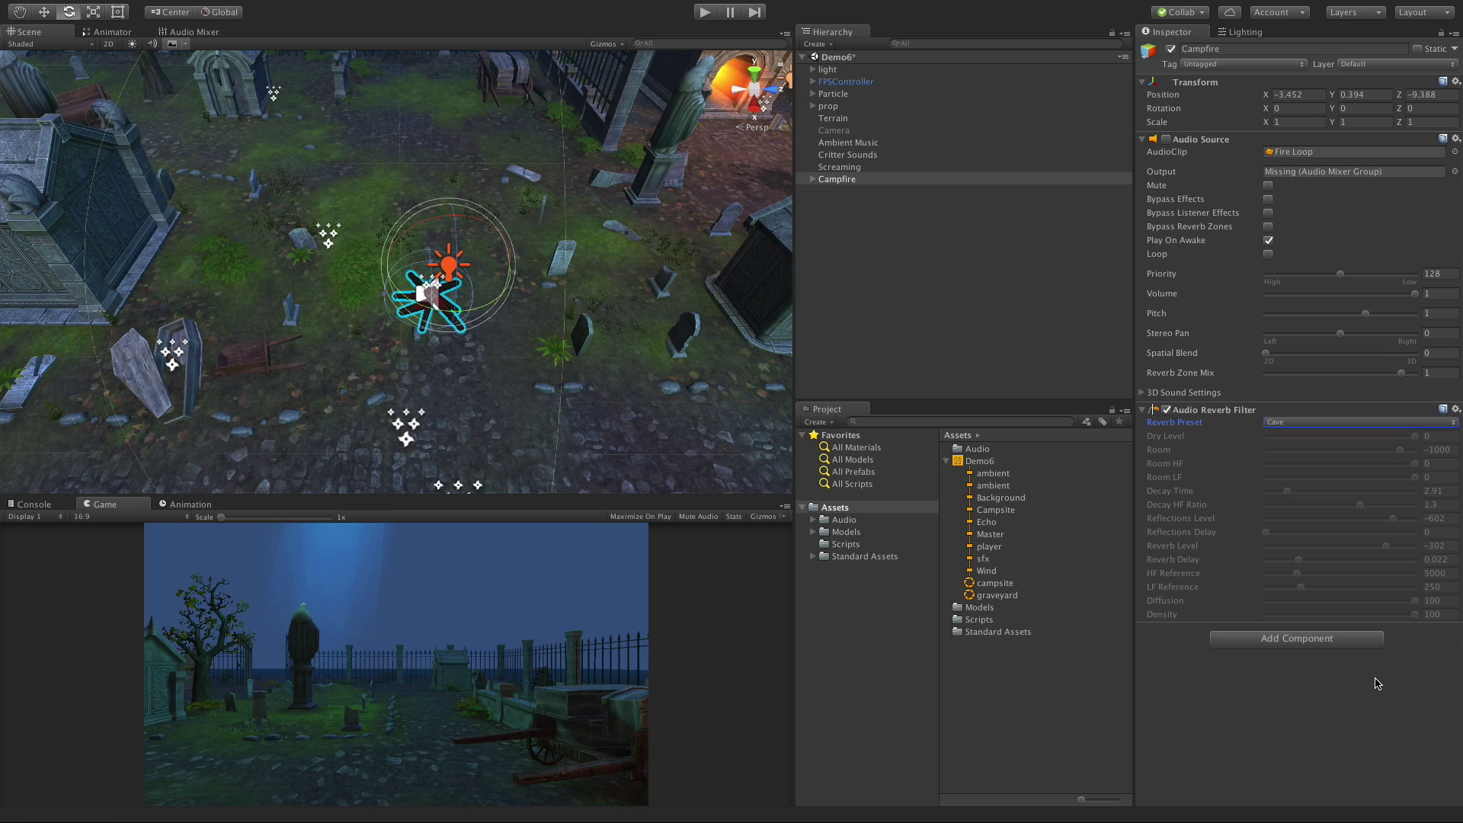
Step: Return to the Audio Mixer and select the Echo strip, showing SFX Reverb at -10000 mB room and 1.00 s decay
click(183, 33)
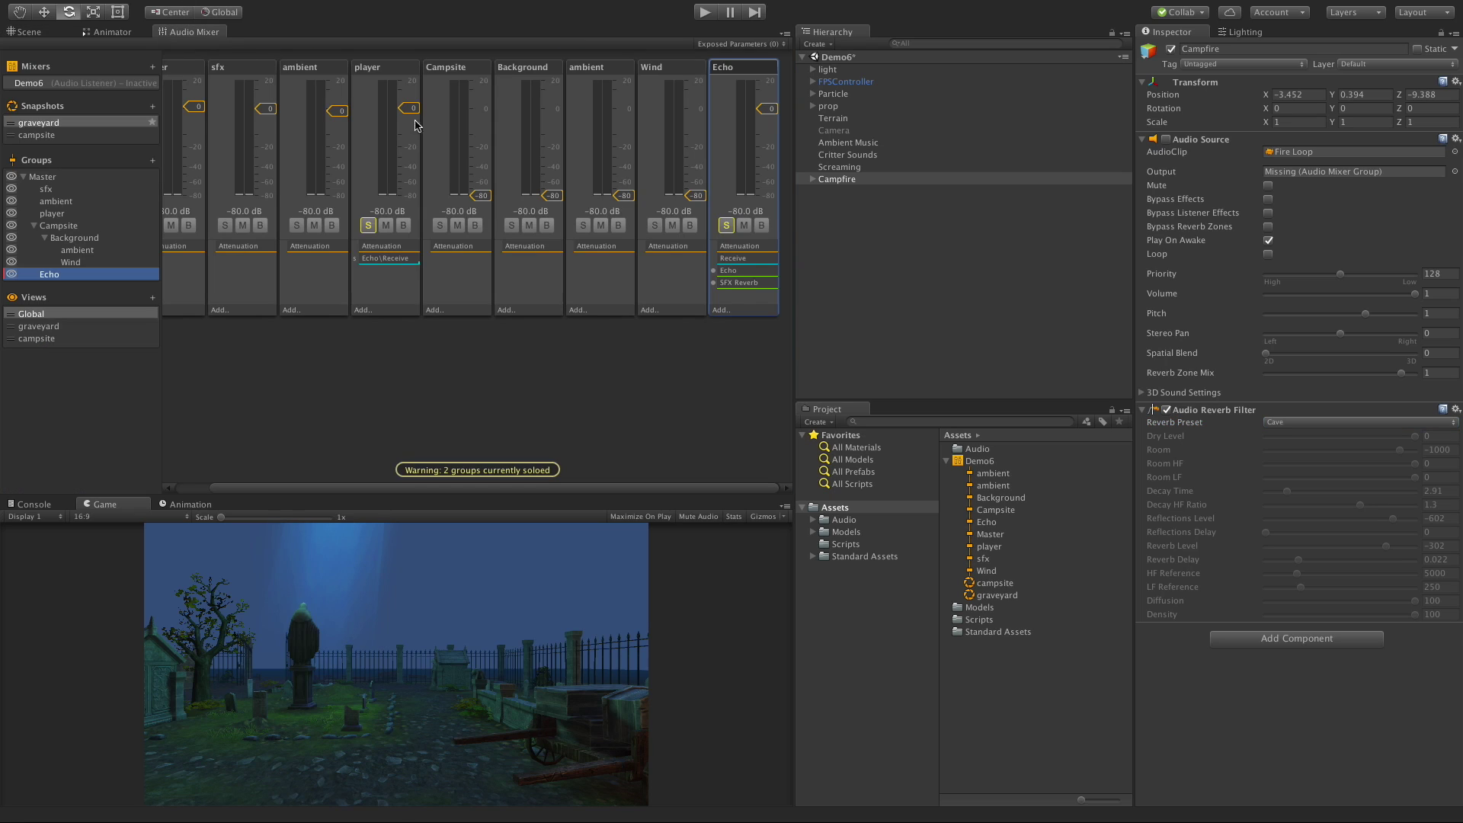
click(745, 297)
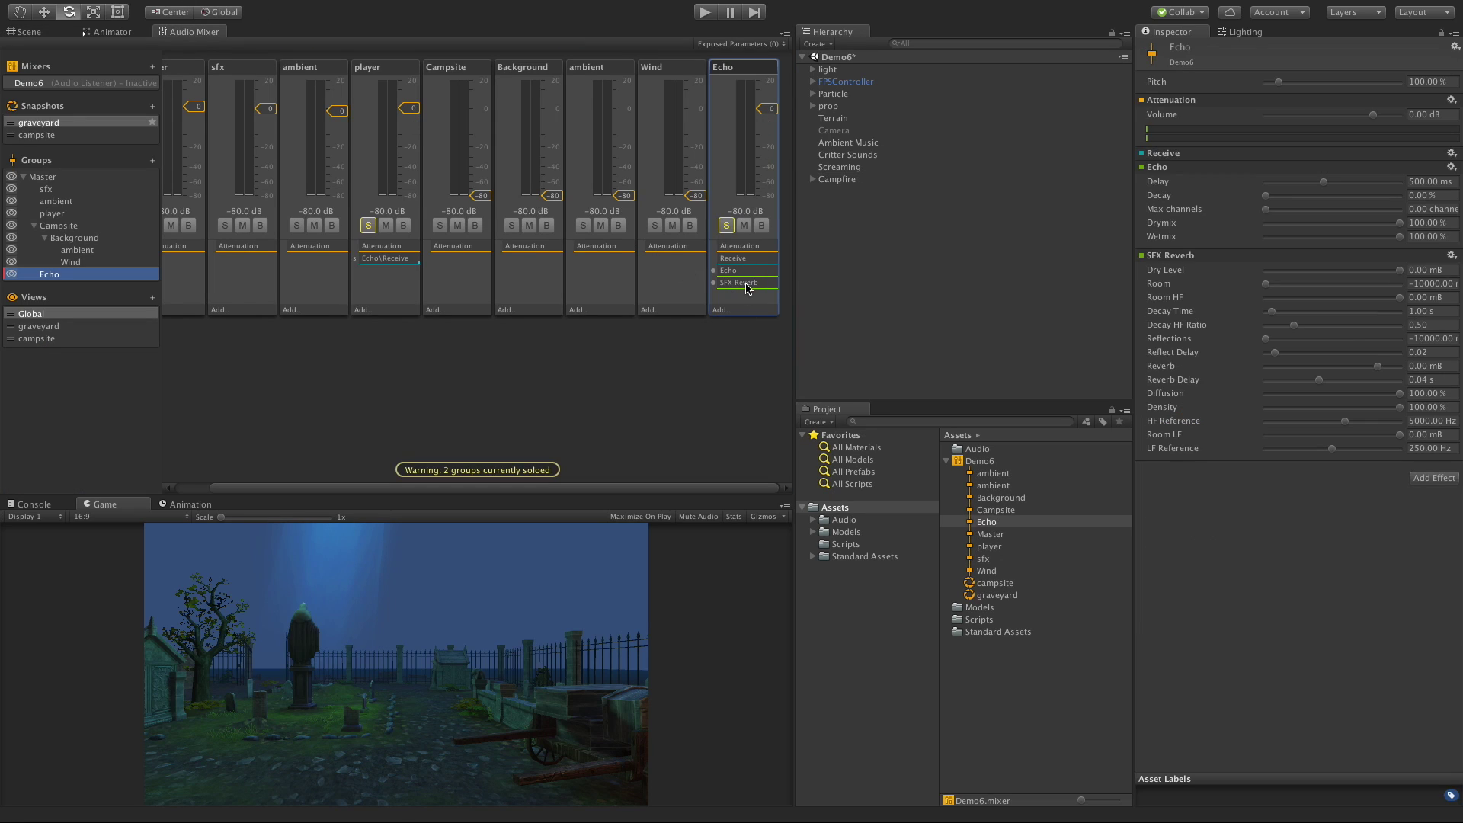
click(1452, 256)
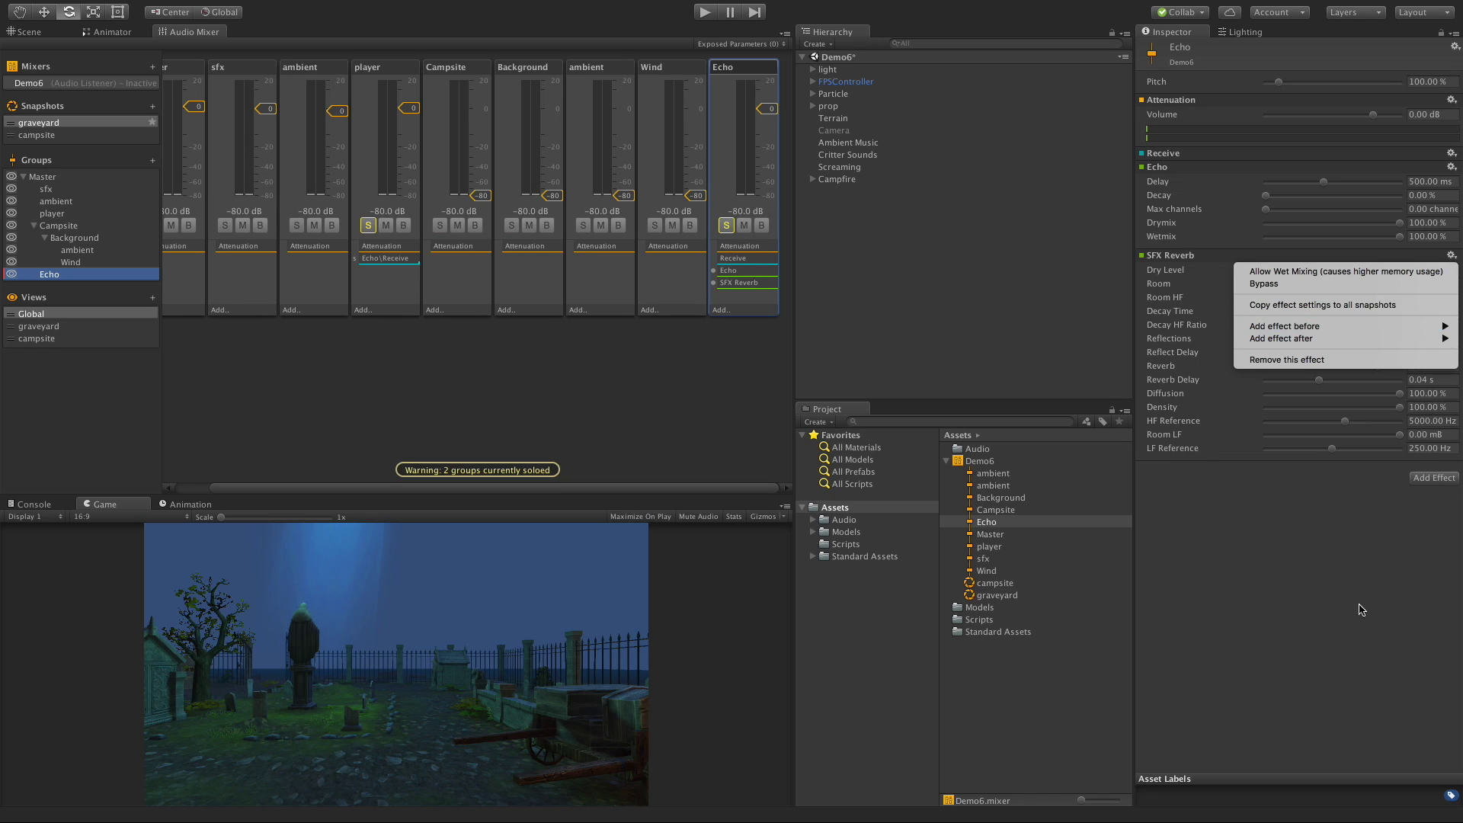
click(1365, 631)
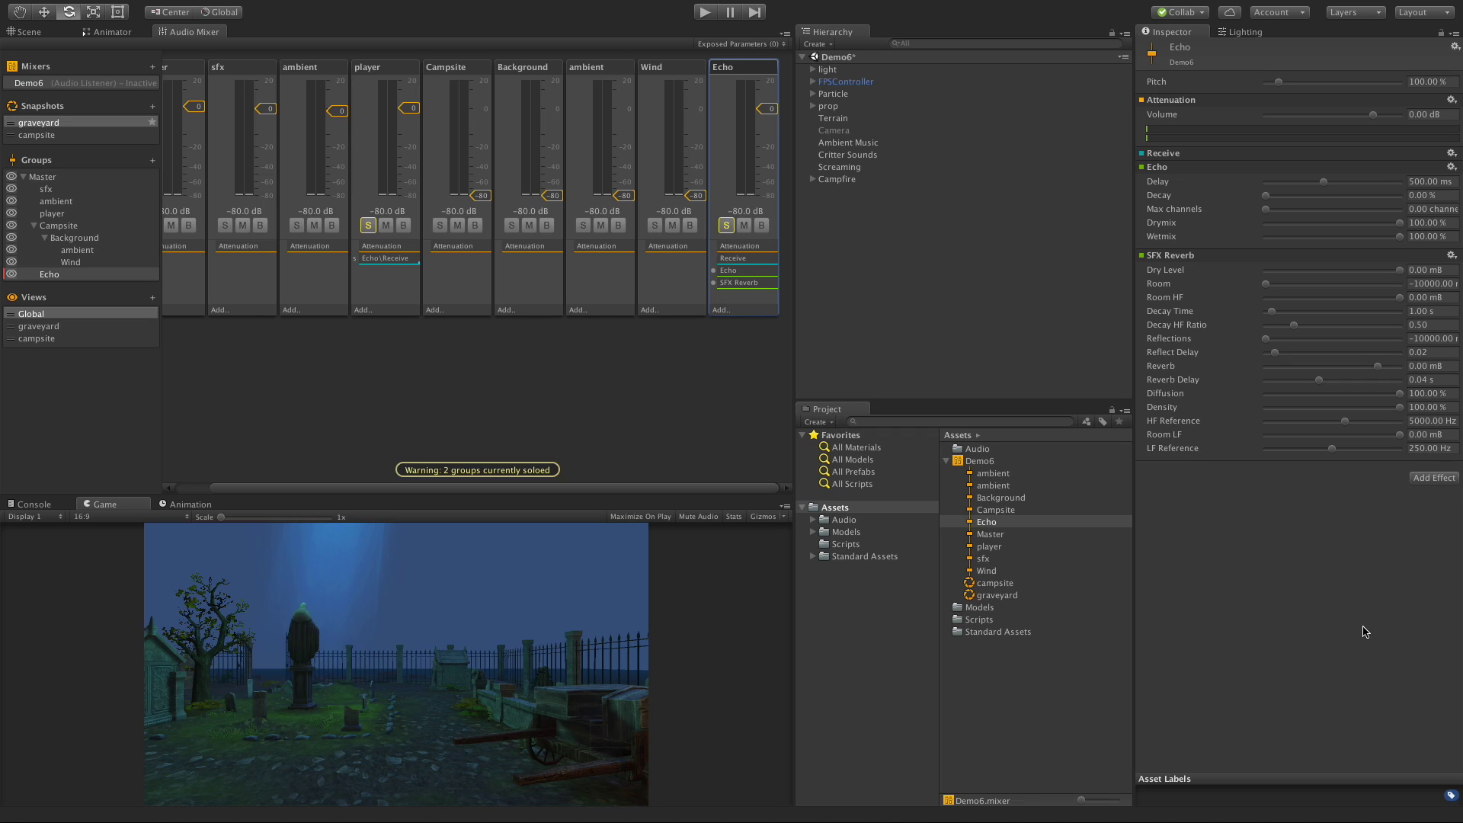